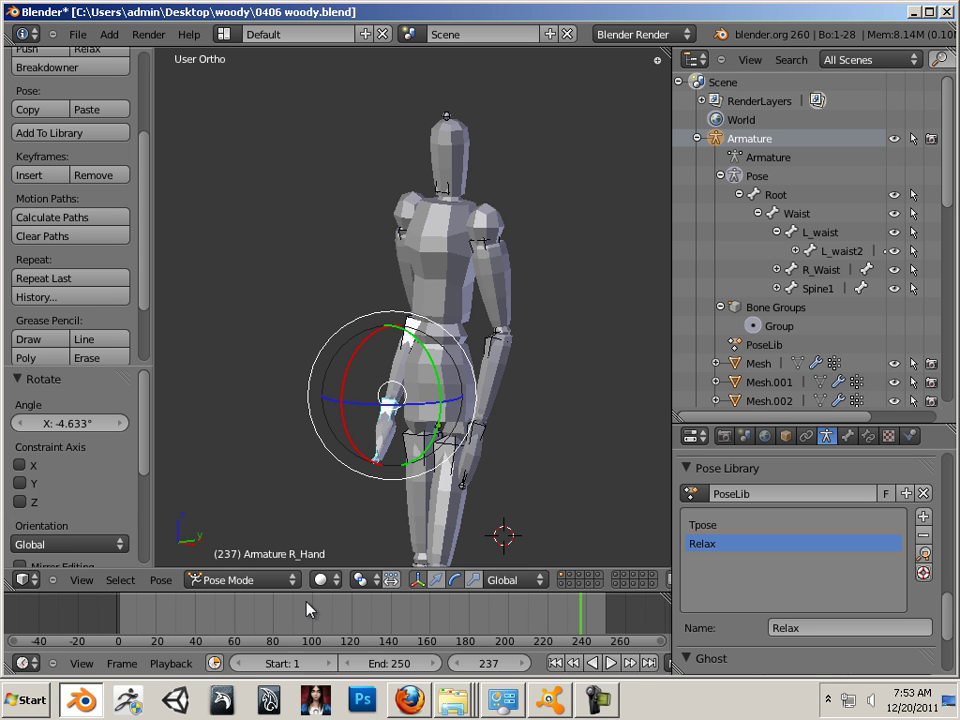
- Set the end frame of the animation to 30
left_click(400, 663)
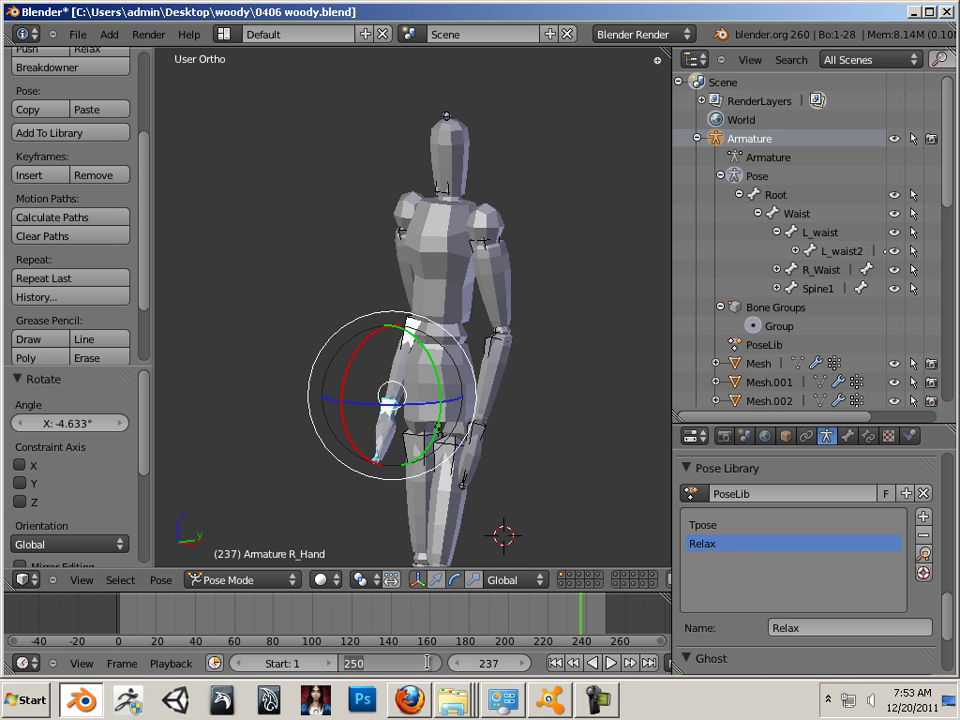
type("30")
key("Return")
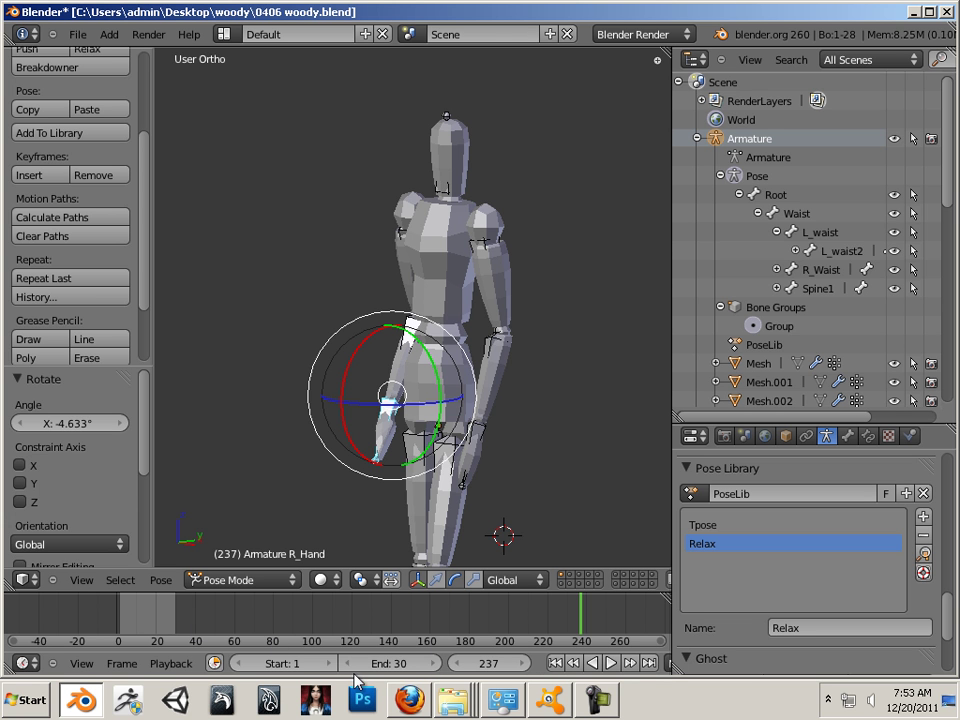
- Move the current frame to 14 and fit the timeline's visible range to frames 1 through 30
left_click(565, 625)
left_click_drag(565, 625, 145, 630)
scroll(331, 640, "up", 1)
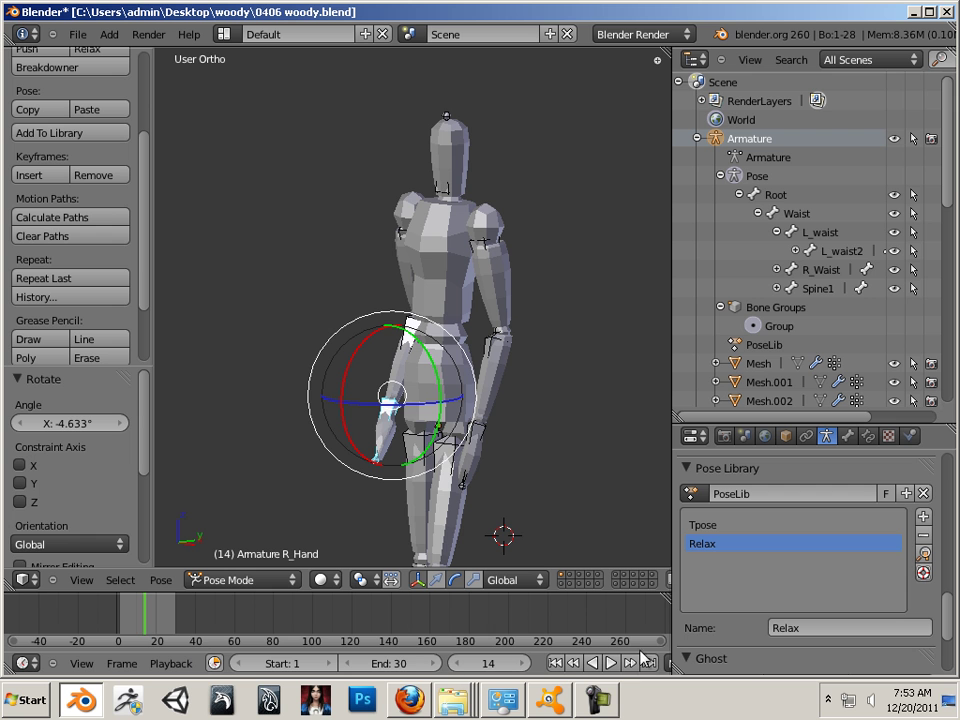
scroll(75, 634, "up", 2)
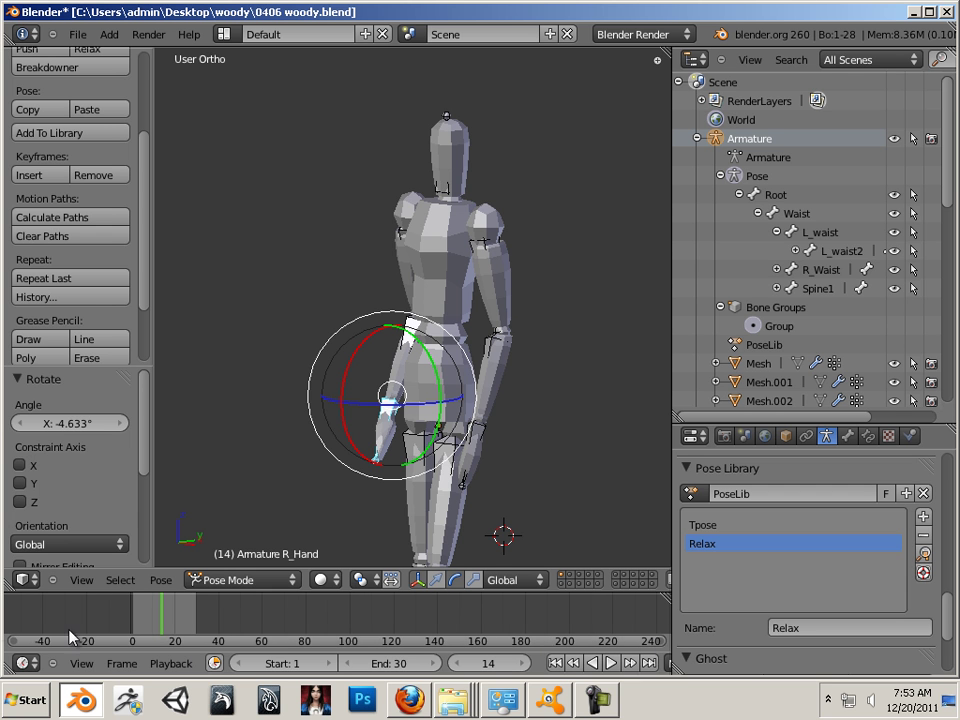
scroll(154, 638, "up", 1)
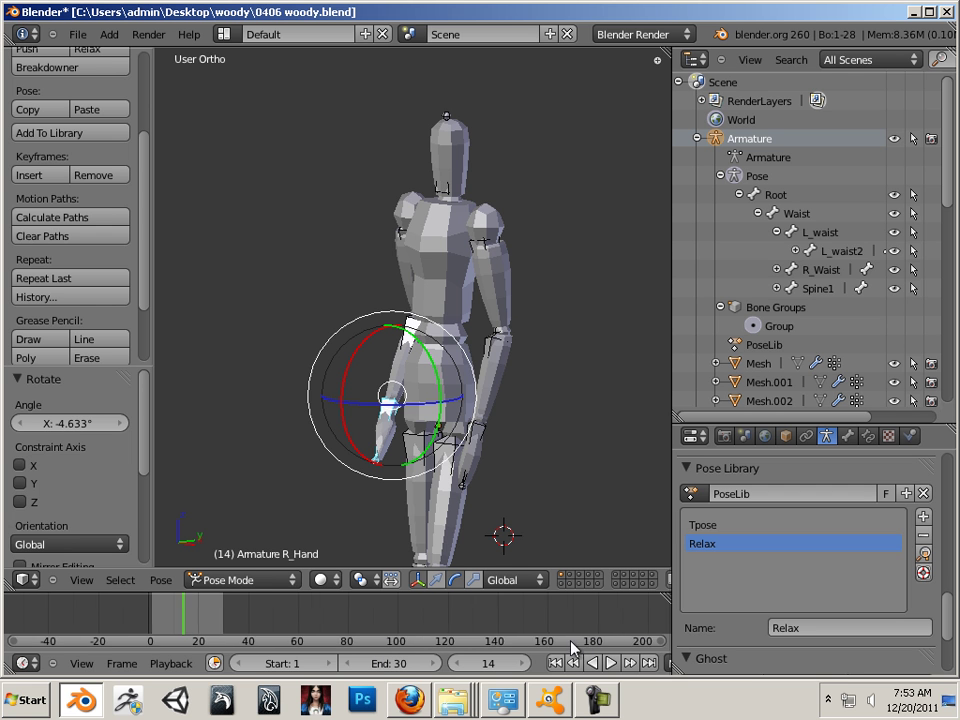
scroll(518, 637, "up", 2)
scroll(470, 643, "up", 1)
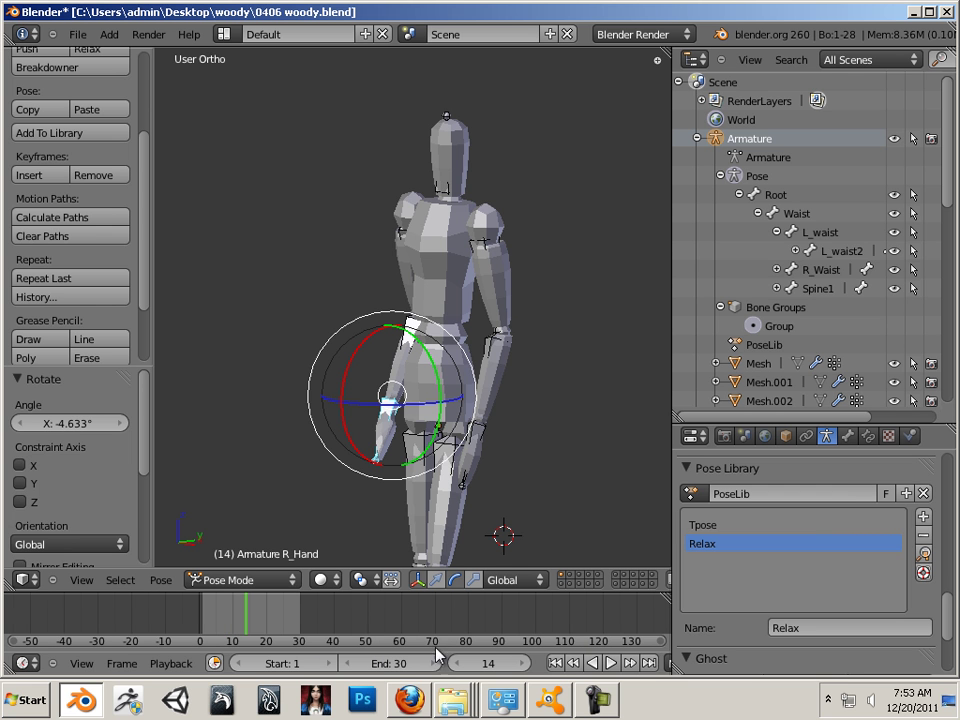
scroll(300, 630, "up", 2)
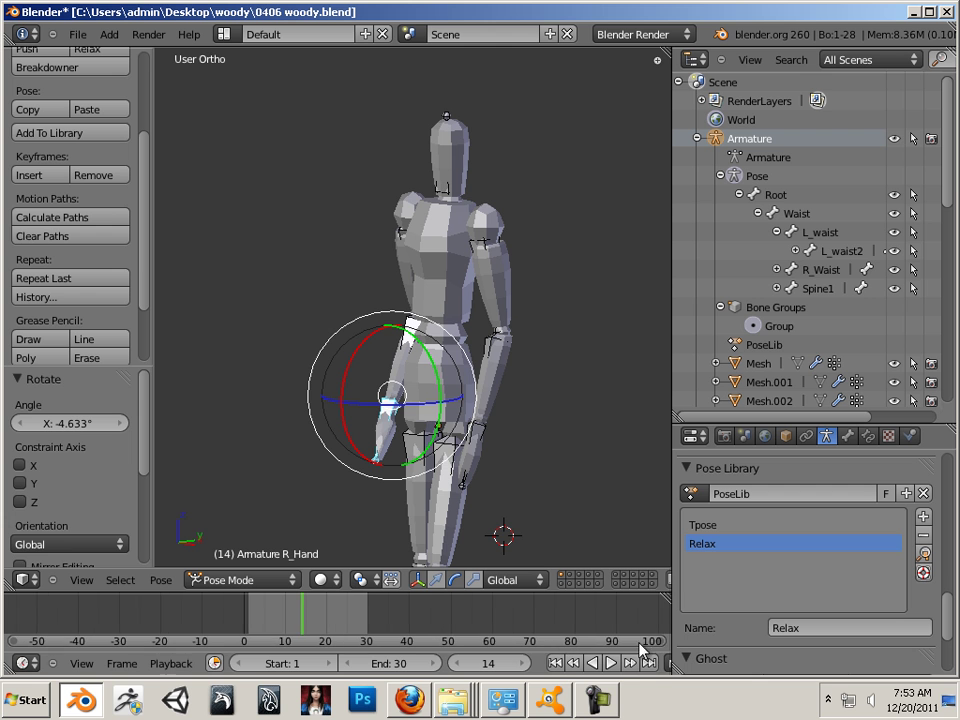
scroll(79, 621, "up", 1)
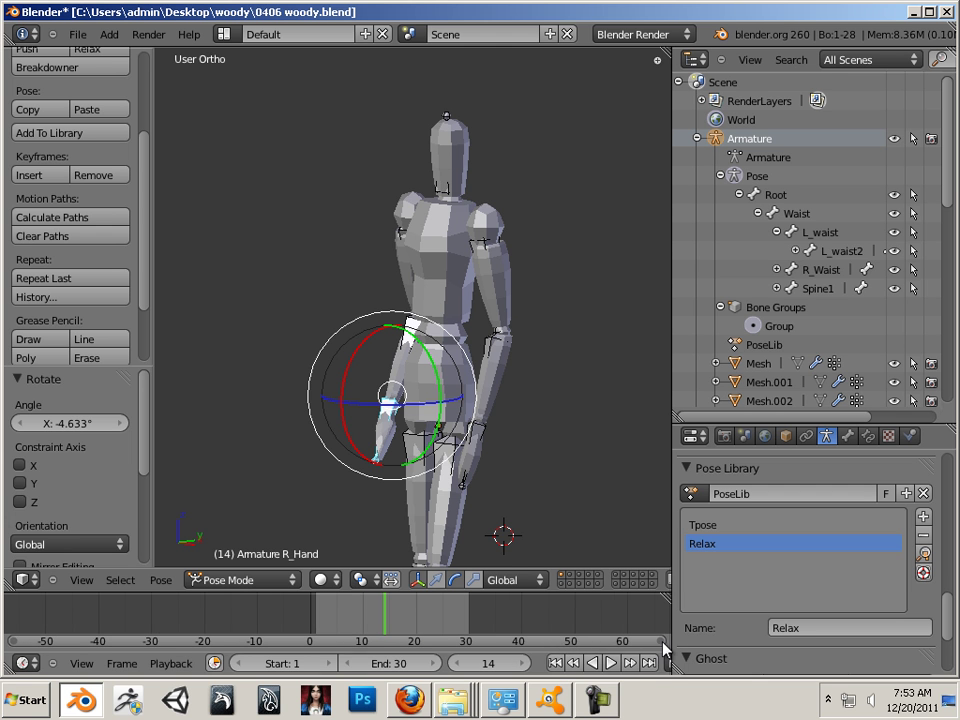
scroll(223, 617, "up", 1)
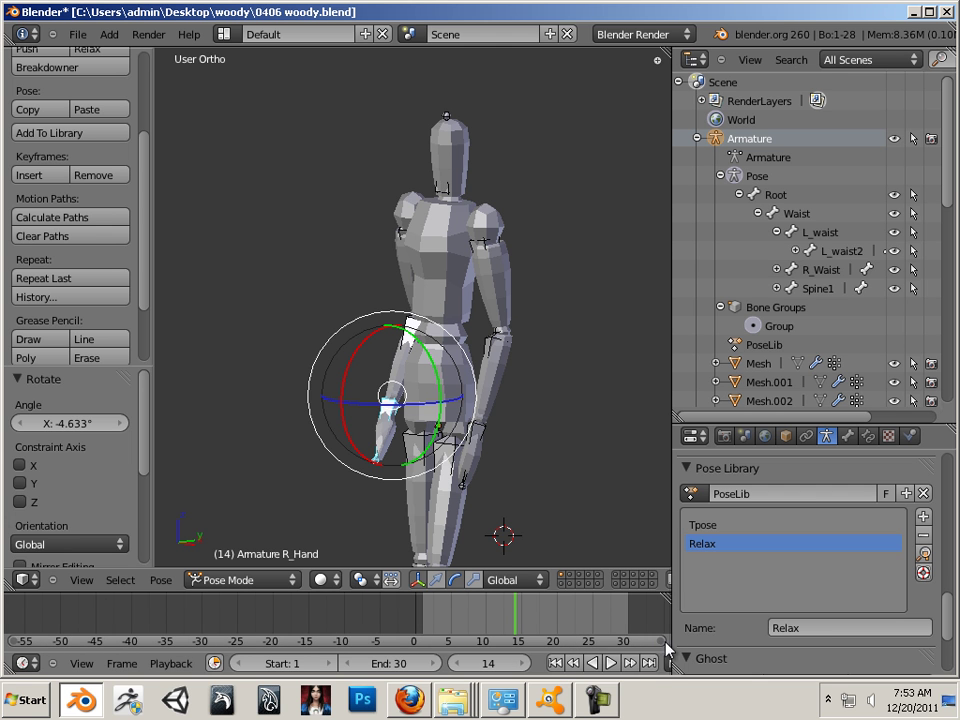
scroll(105, 628, "up", 1)
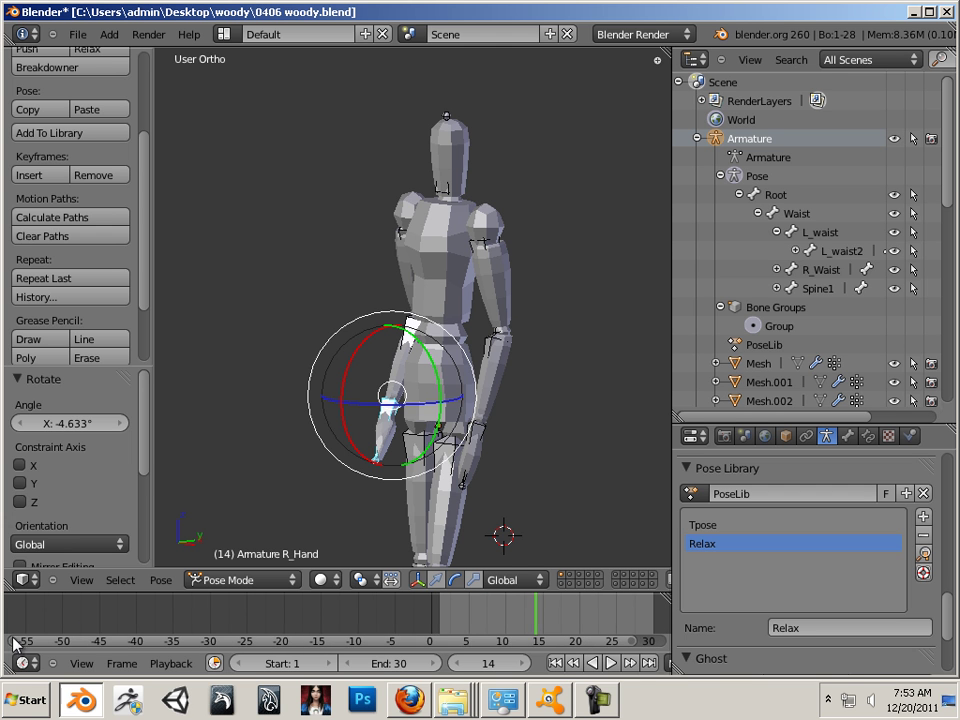
mouse_move(13, 640)
left_mouse_down()
mouse_move(95, 641)
mouse_move(70, 641)
left_mouse_up()
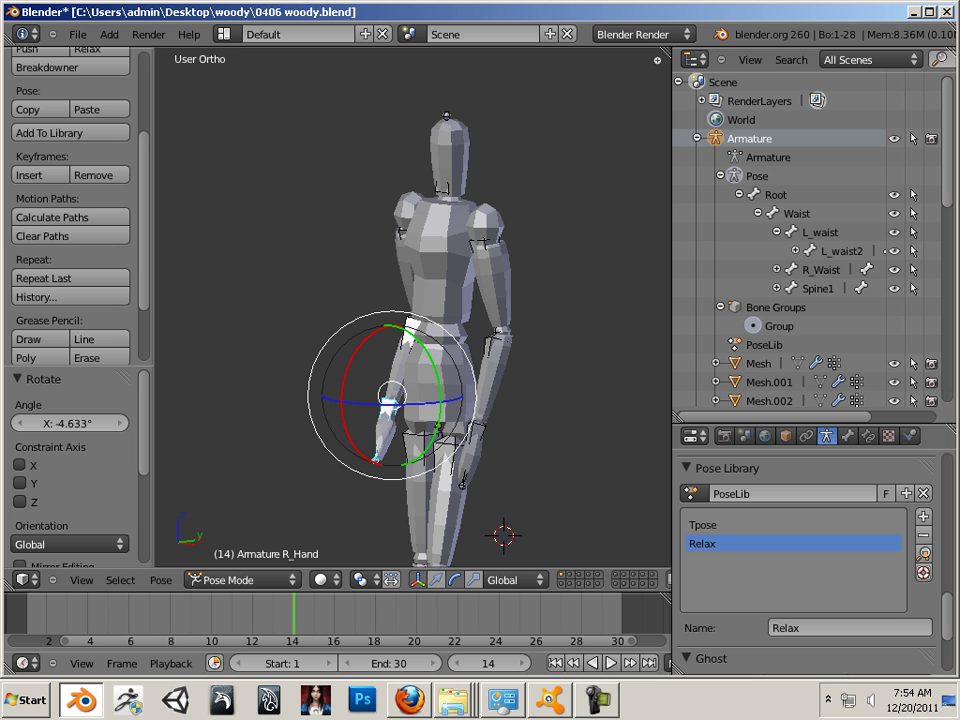
- Scrub the timeline back to frame 1 with the mannequin's front facing the viewer
middle_click_drag(563, 450, 640, 477)
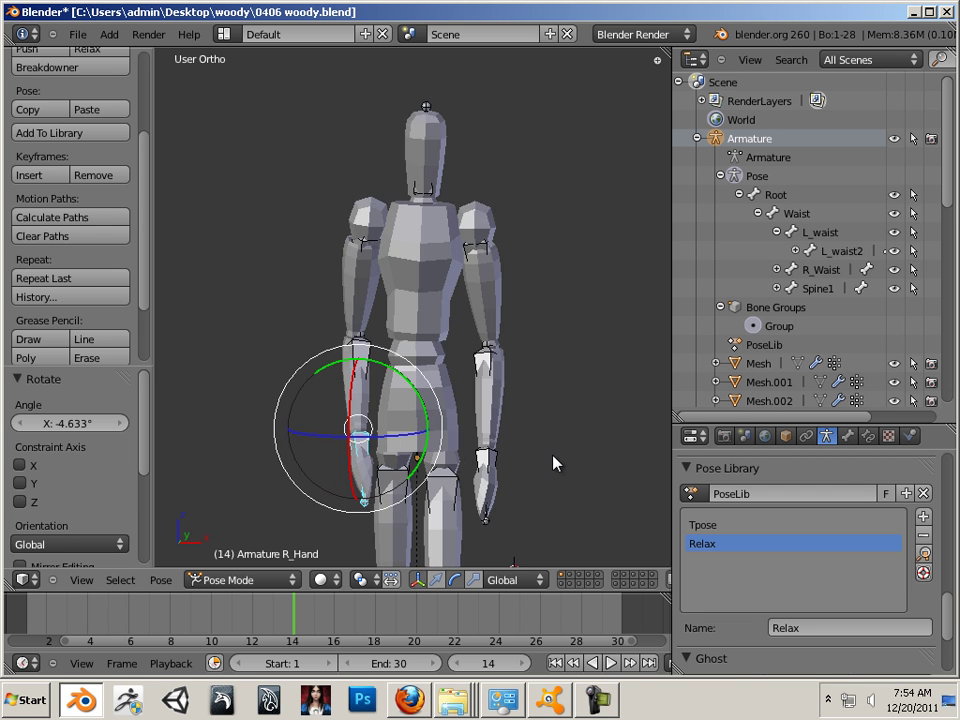
left_click_drag(30, 620, 113, 617)
left_click_drag(40, 624, 28, 627)
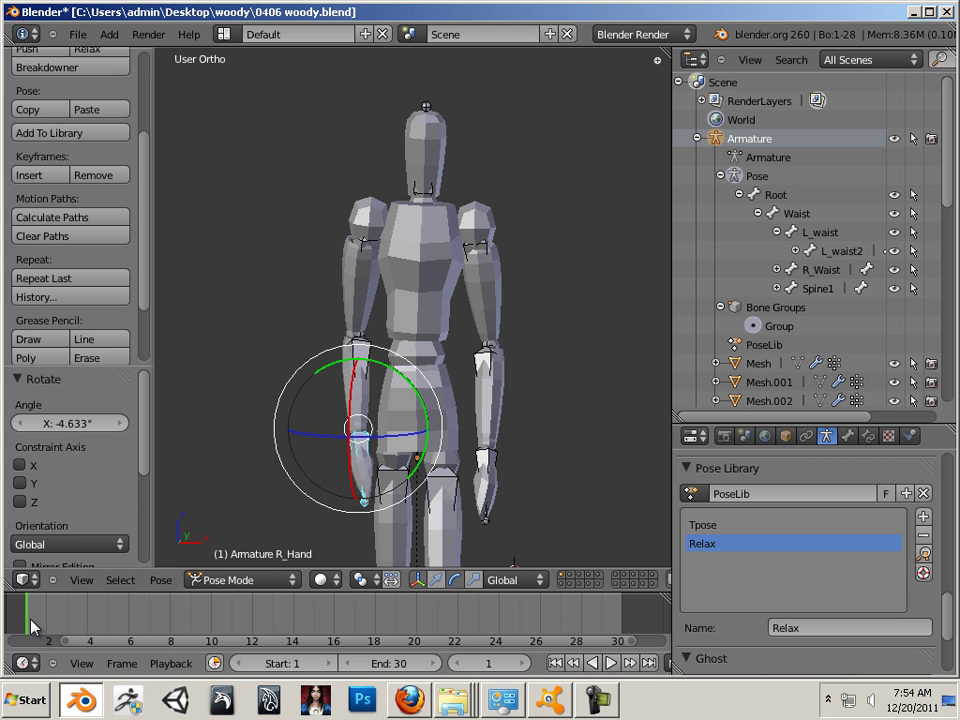
middle_click_drag(531, 469, 557, 495, "shift")
scroll(557, 495, "up", 3)
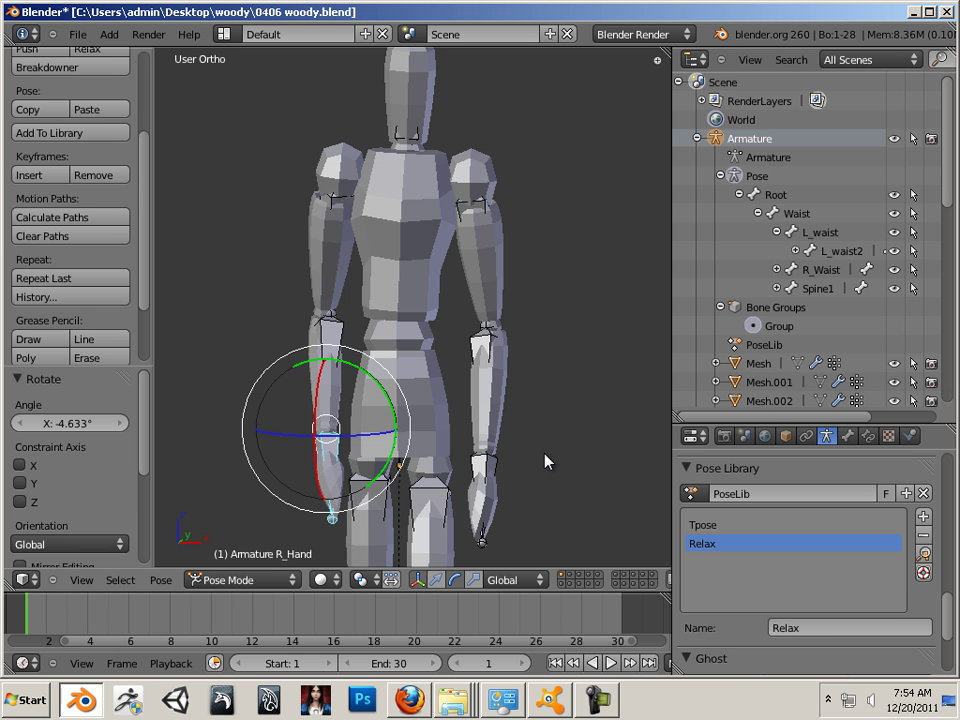
mouse_move(546, 456)
middle_mouse_down()
mouse_move(452, 459)
mouse_move(536, 457)
mouse_move(514, 452)
mouse_move(469, 452)
mouse_move(532, 460)
middle_mouse_up()
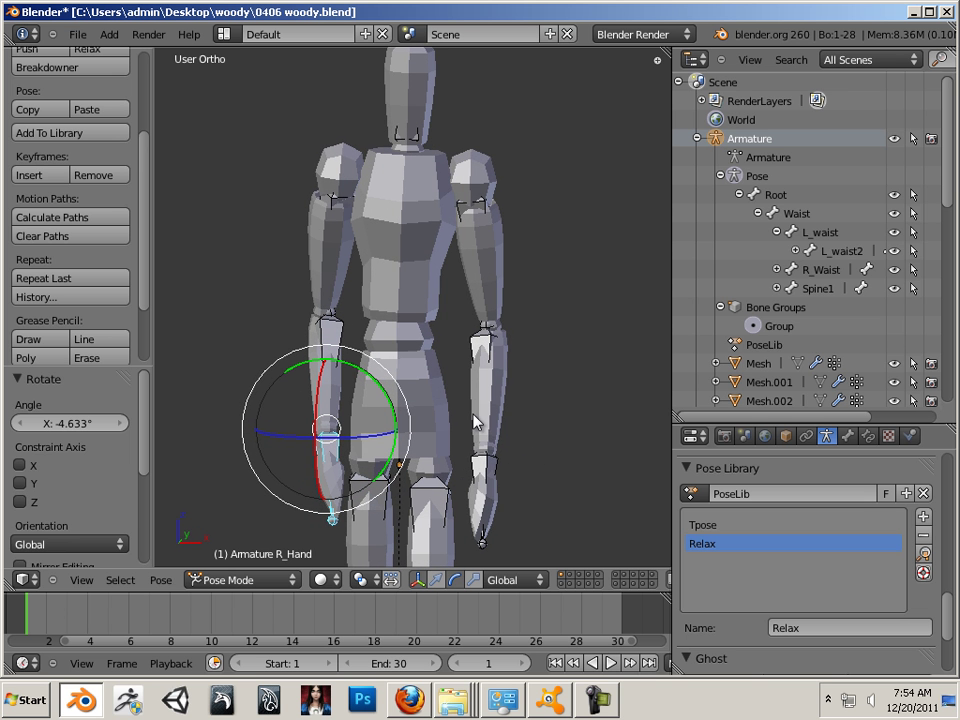
middle_click_drag(476, 420, 527, 402)
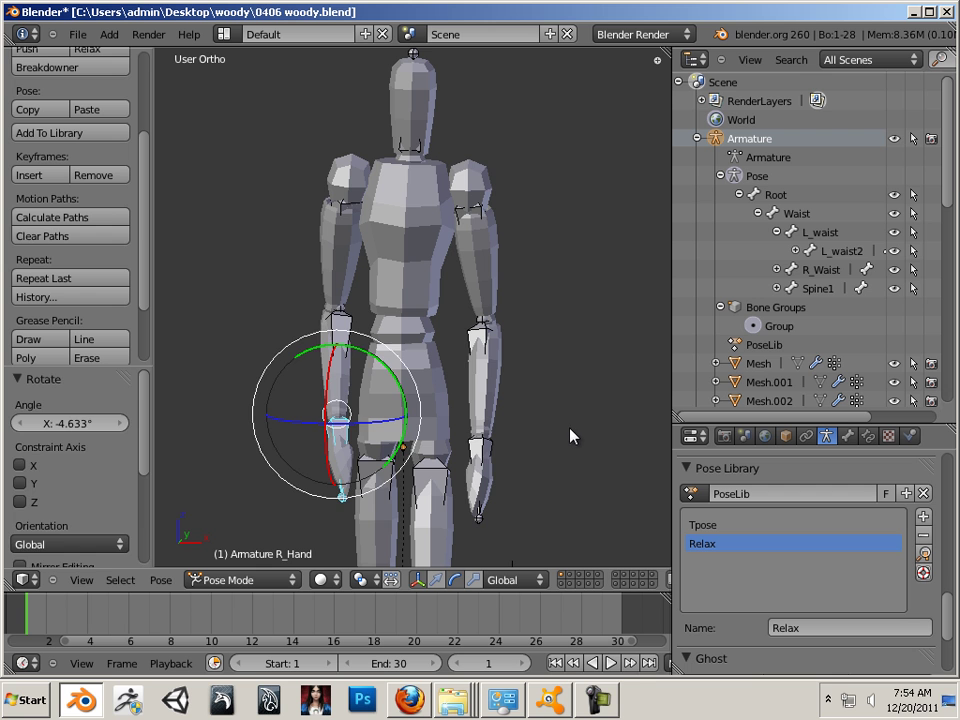
- Select all bones of the armature and insert a Rotation keyframe at frame 1
key("a")
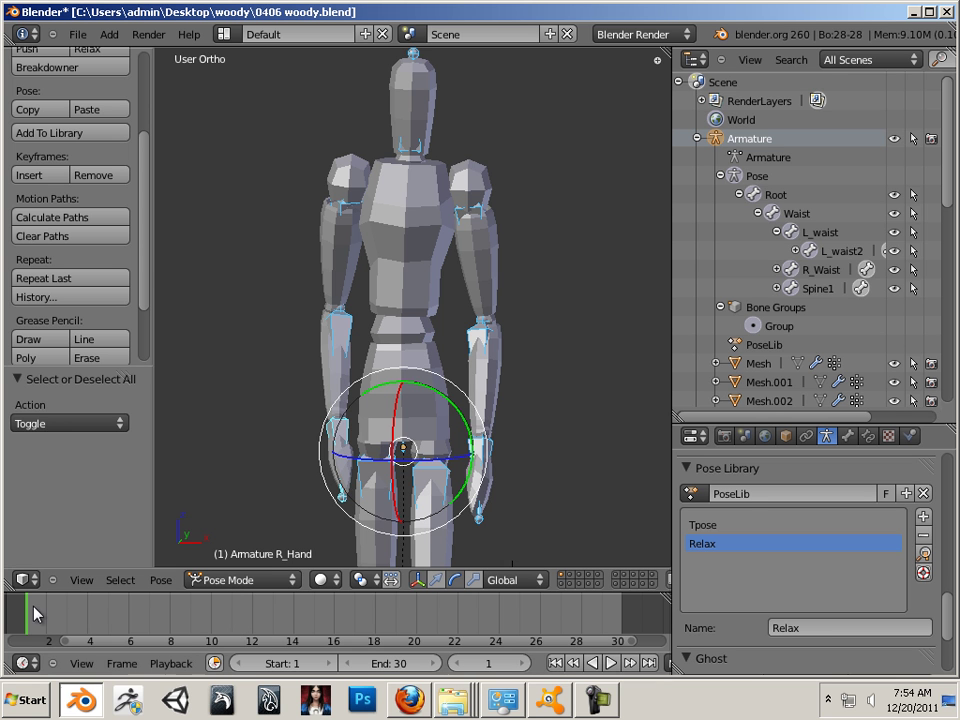
scroll(148, 268, "down", 4)
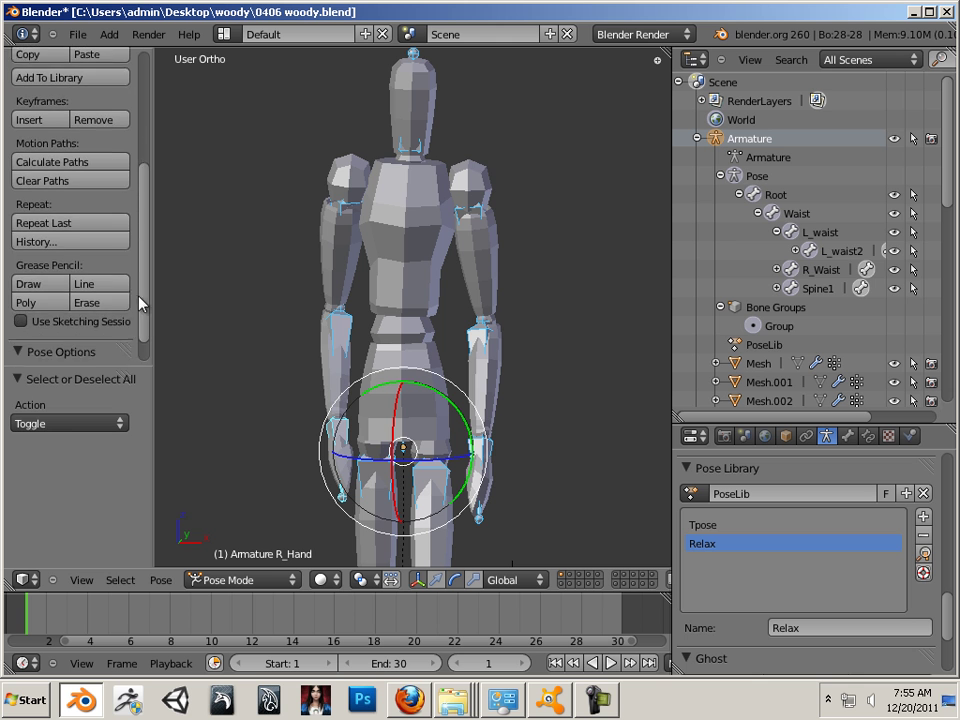
scroll(138, 310, "up", 3)
scroll(145, 287, "up", 4)
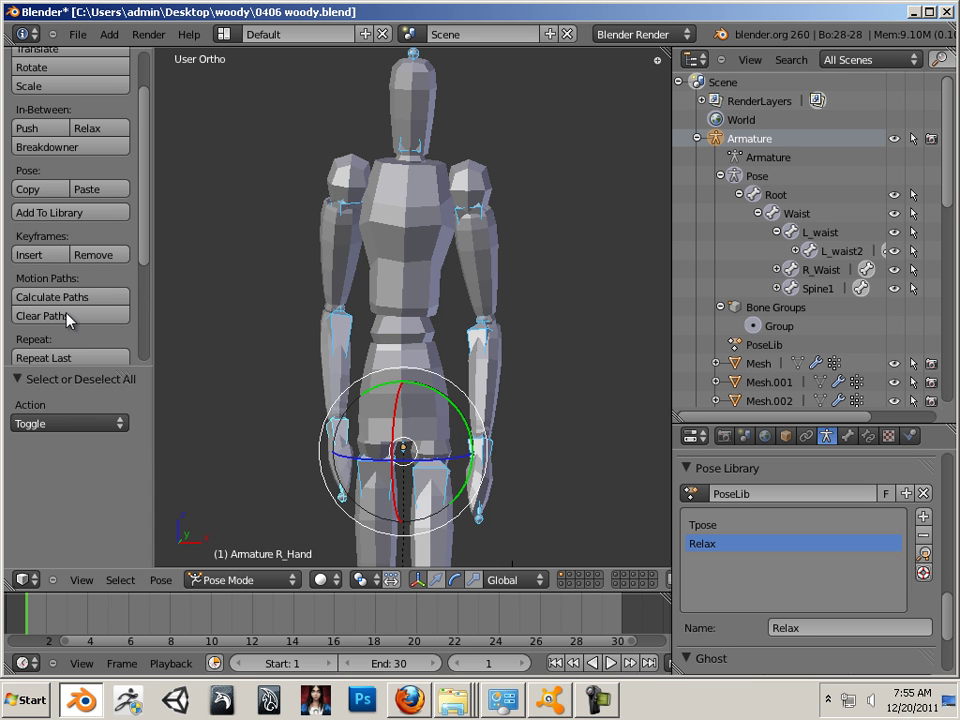
left_click(47, 256)
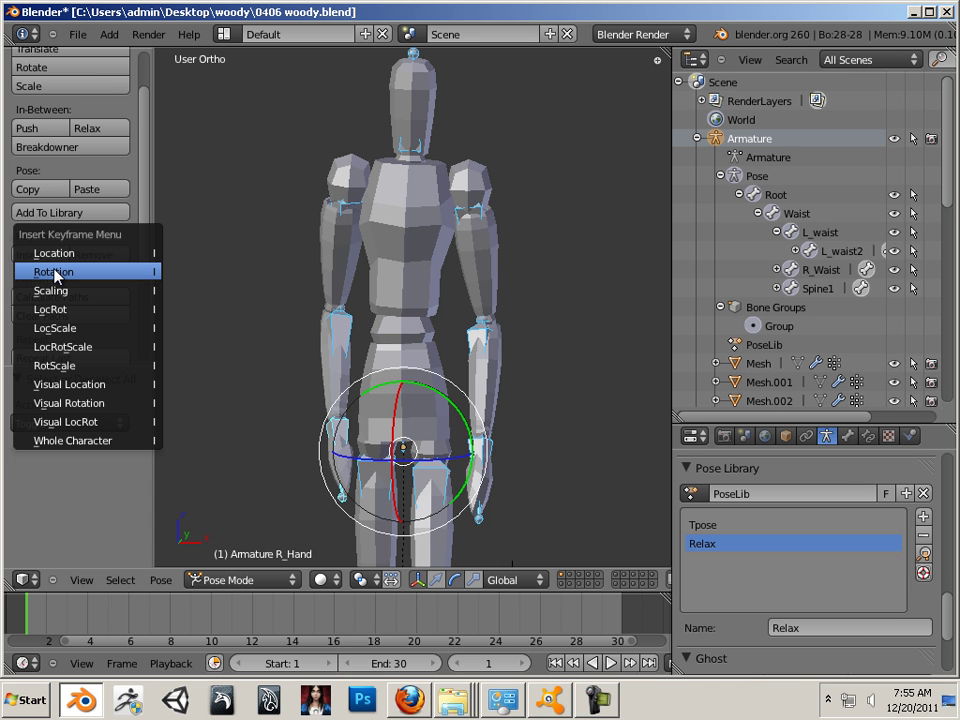
left_click(55, 272)
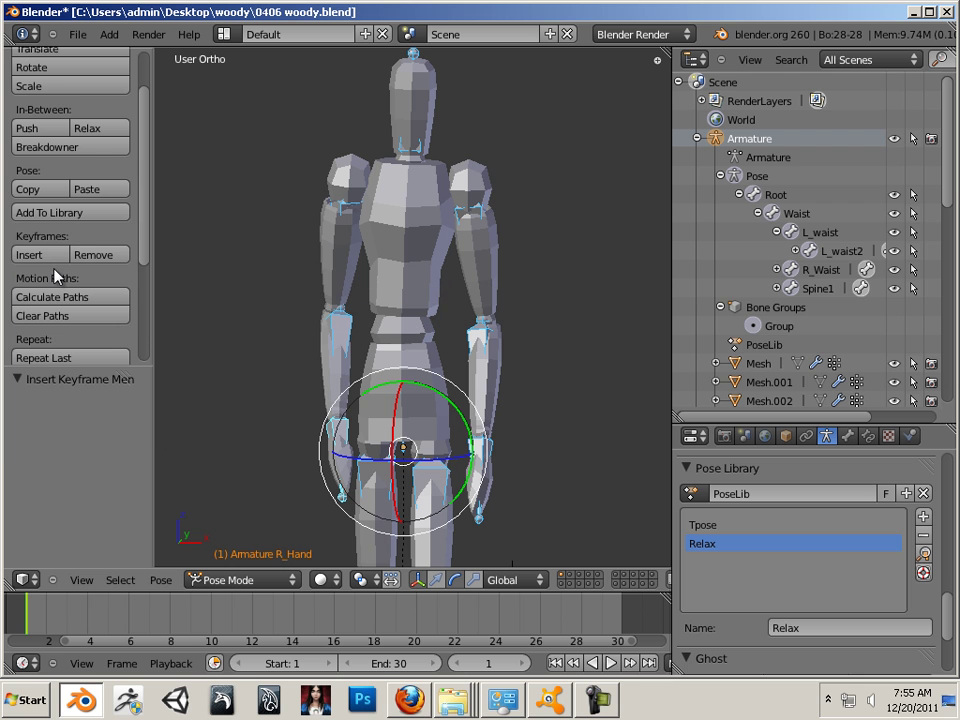
- Go to frame 30 and insert a Rotation keyframe for all bones in the same relaxed pose
left_click(58, 617)
left_click_drag(58, 617, 627, 657)
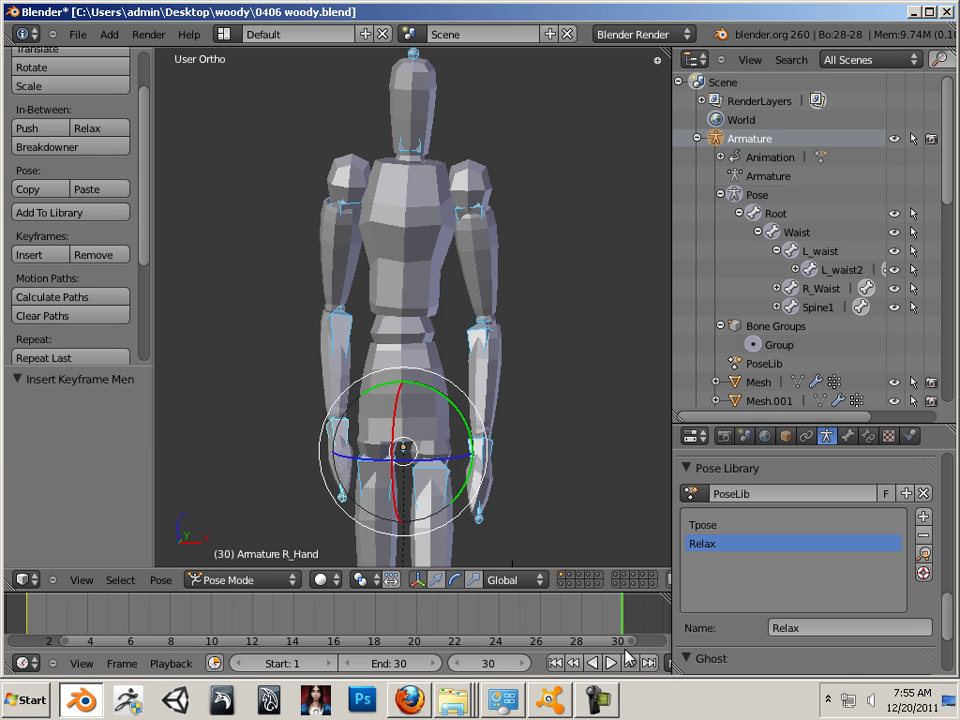
left_click(35, 257)
left_click(36, 252)
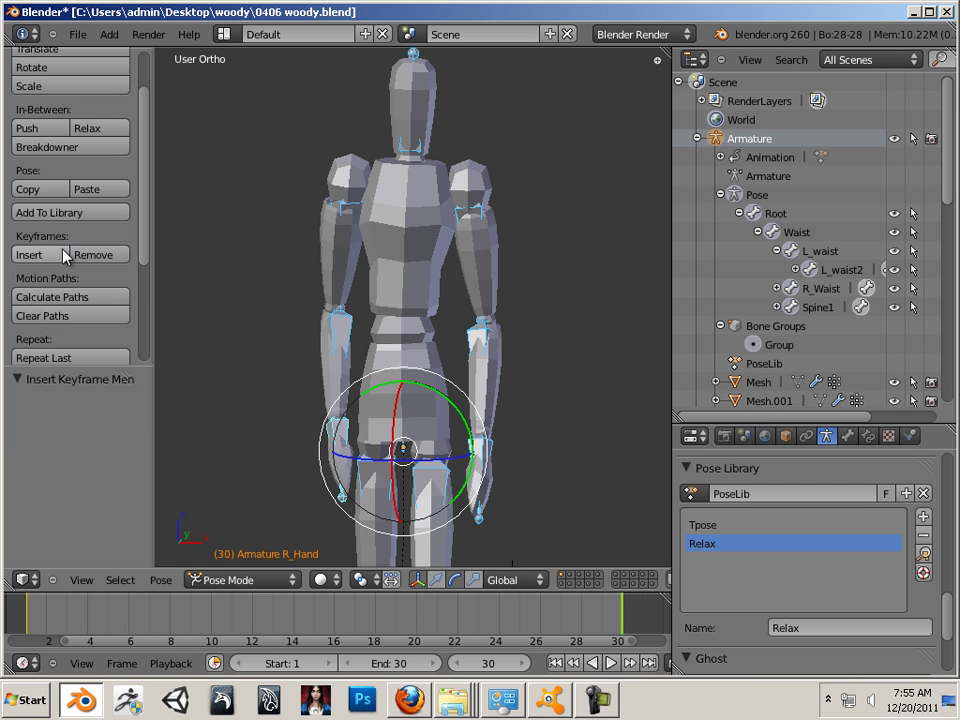
- At frame 16, rotate the L_upper arm2 bone about 66° so the left arm lifts out sideways from the body
left_click_drag(384, 620, 333, 621)
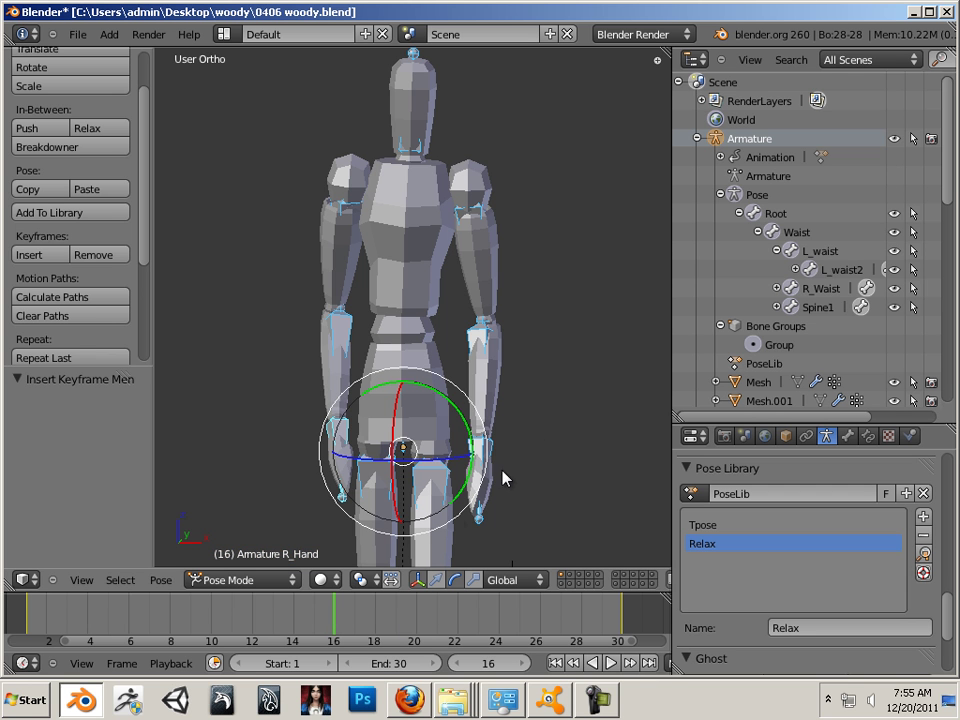
middle_click_drag(516, 368, 463, 344)
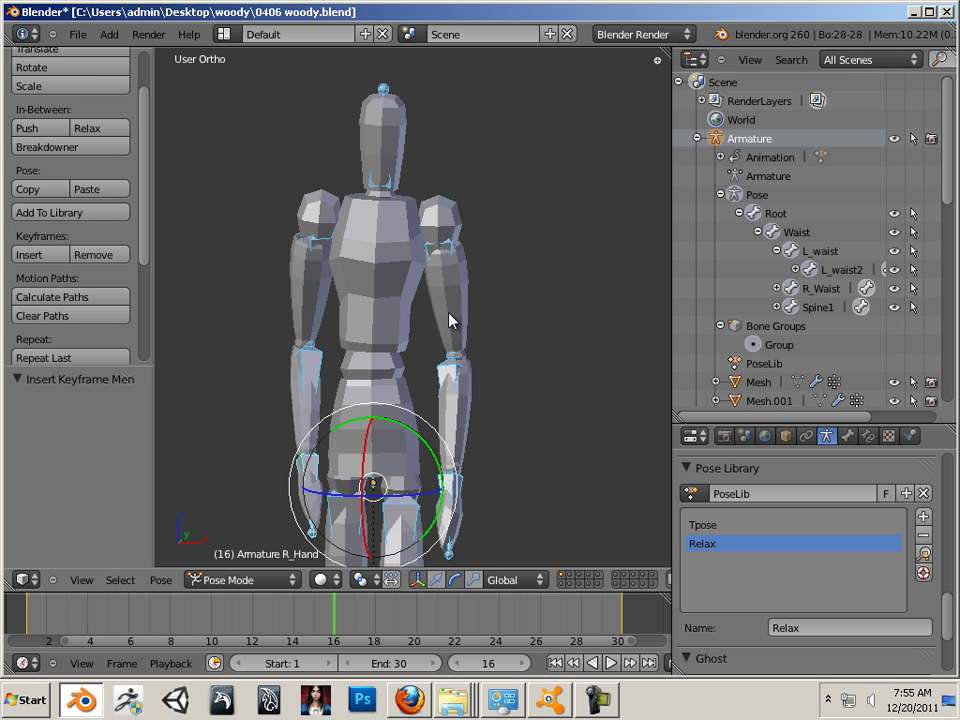
left_click(446, 313)
right_click(448, 325)
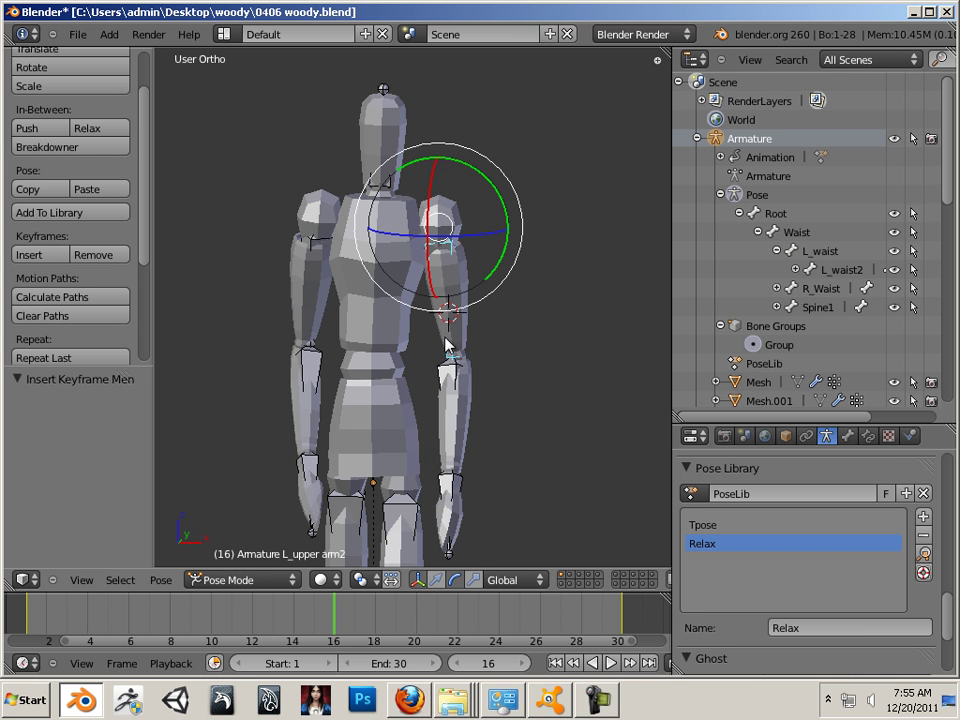
left_click_drag(427, 275, 468, 208)
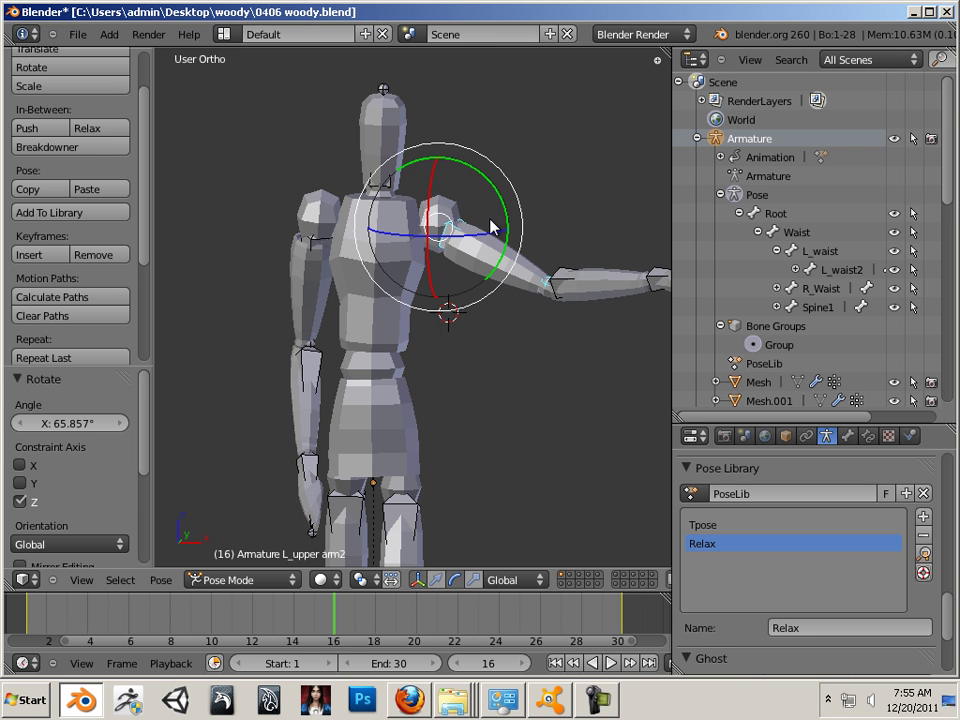
- Rotate the L_Fore Arm bone upward at the elbow so the left hand is raised to about head height
right_click(583, 286)
left_click_drag(602, 261, 506, 184)
left_click_drag(549, 257, 548, 224)
left_click_drag(613, 240, 627, 258)
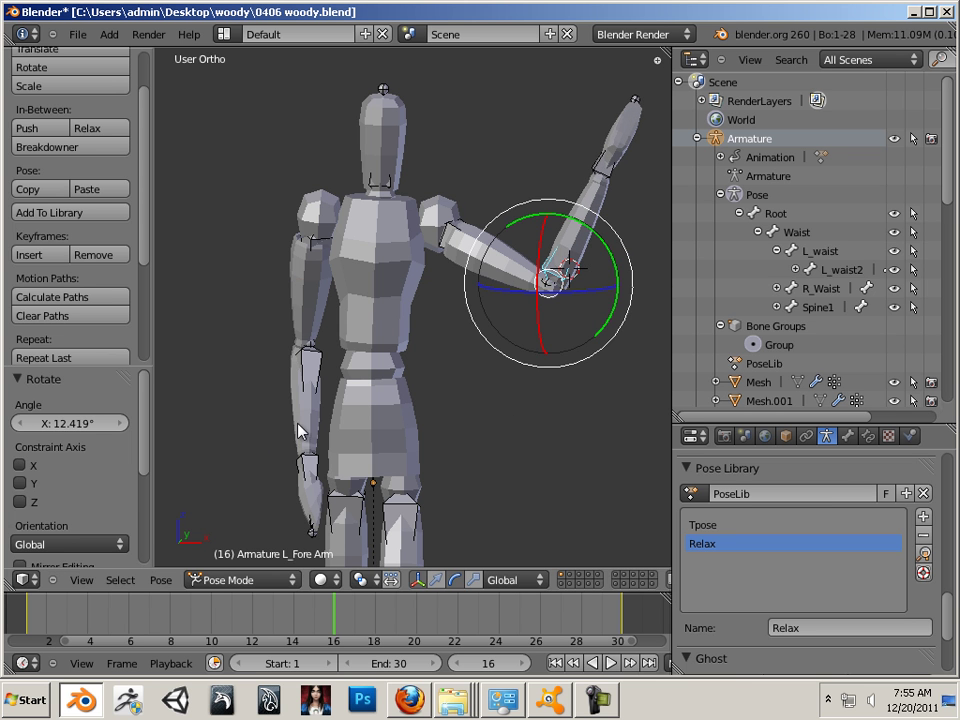
- Insert a Rotation keyframe for all bones at frame 16 and scrub the timeline around it to preview the arm motion
key("a")
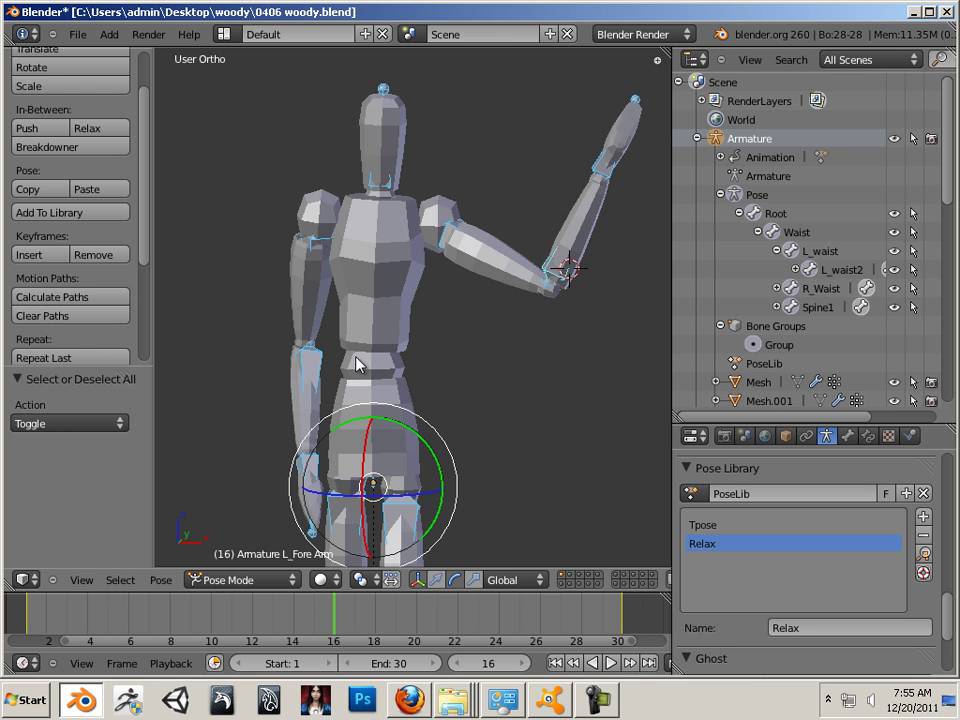
left_click(30, 253)
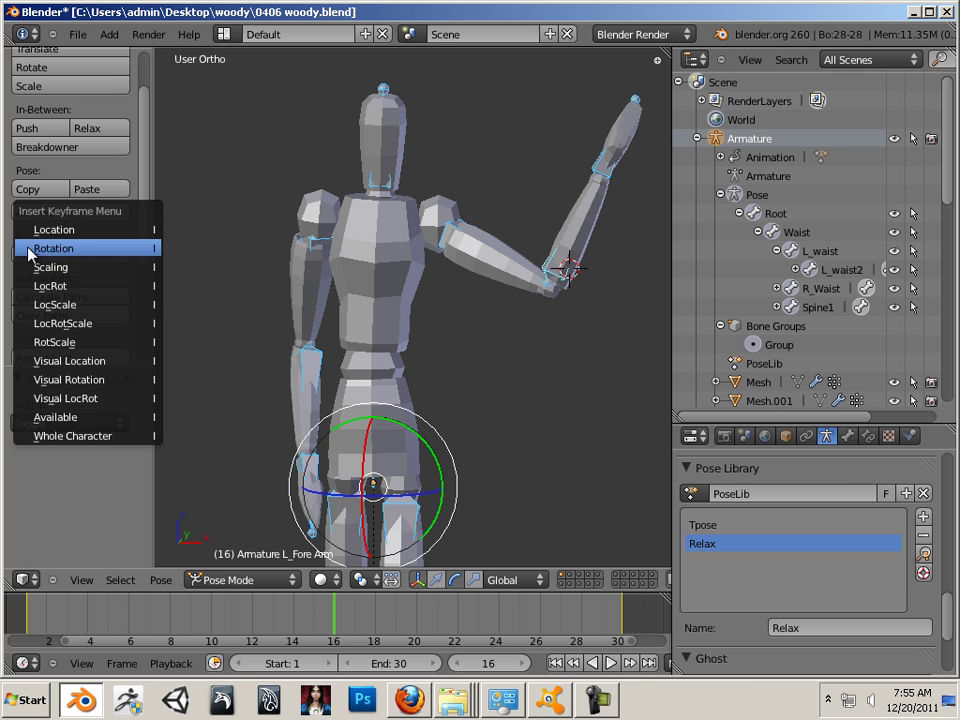
left_click(76, 252)
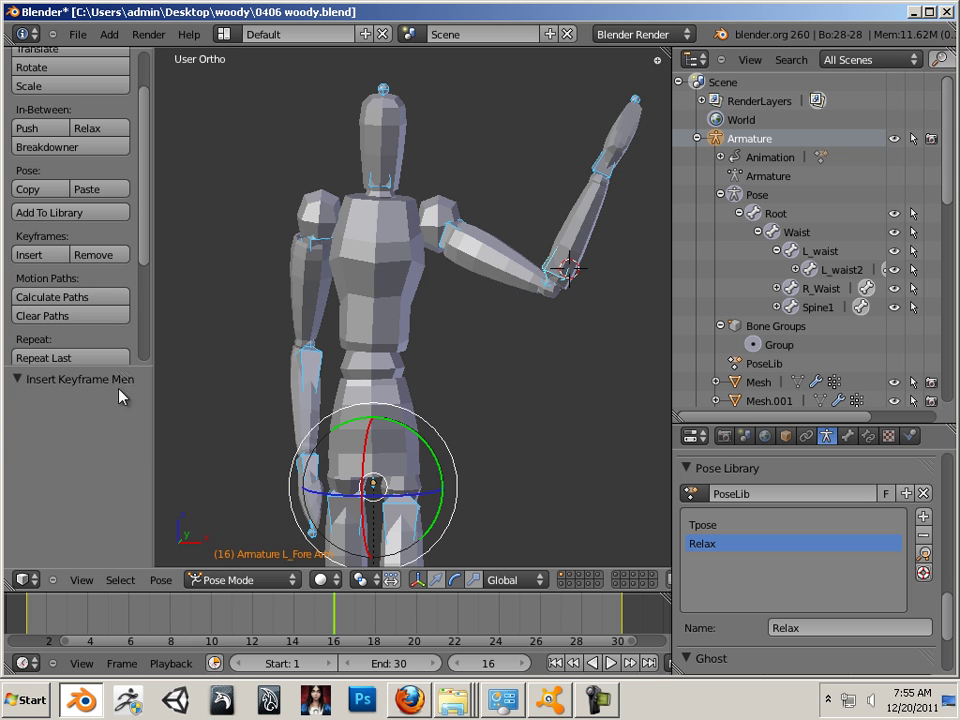
left_click_drag(268, 628, 335, 640)
left_click_drag(378, 622, 328, 622)
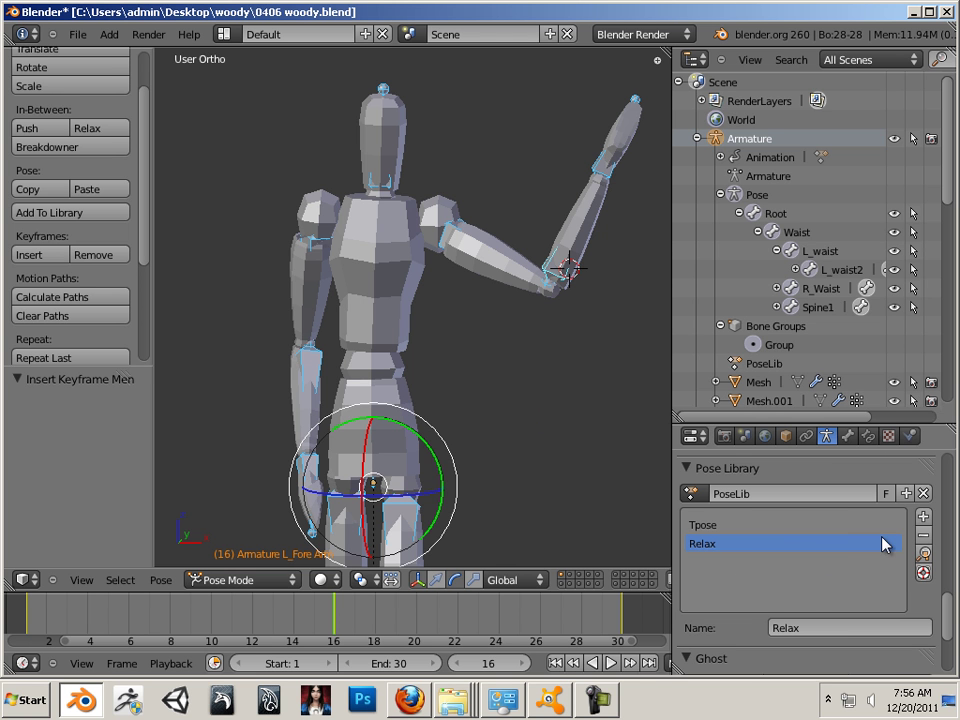
left_click(907, 494)
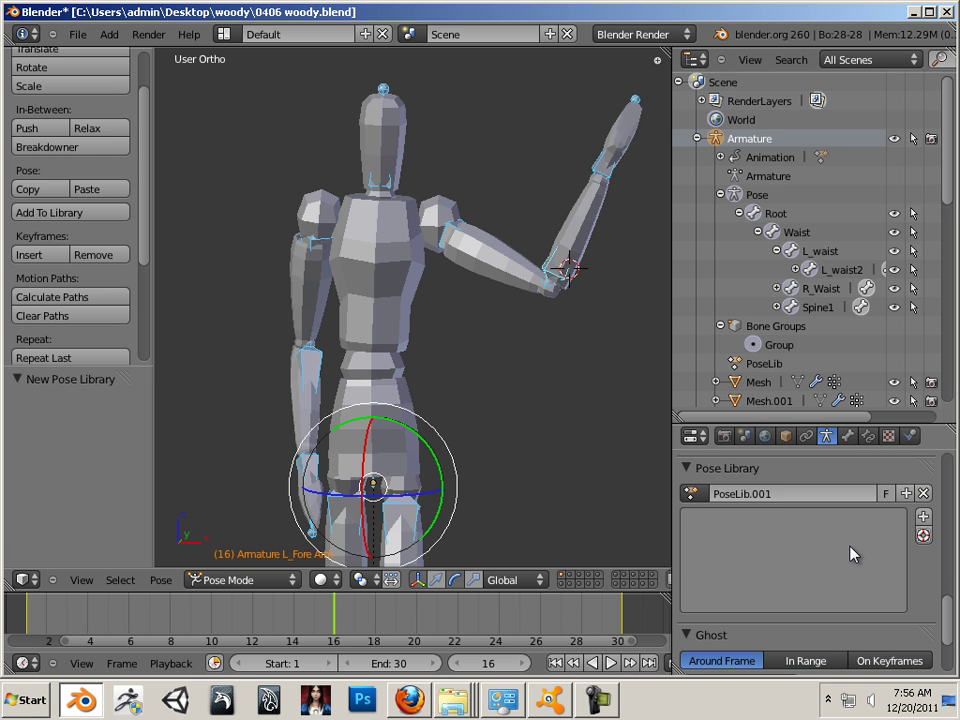
key("ctrl+z")
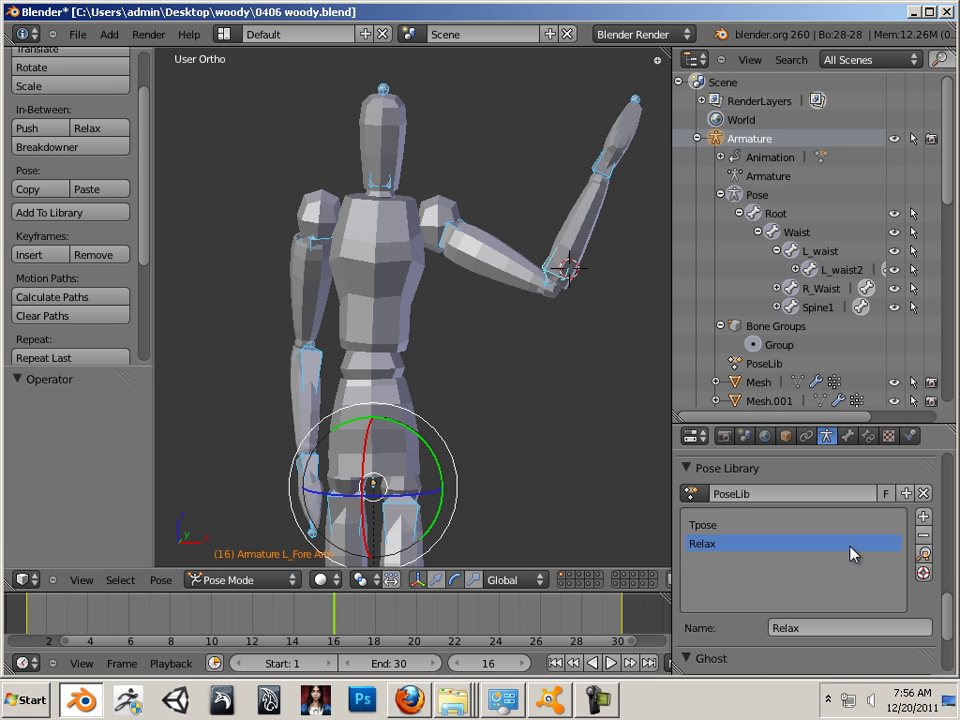
scroll(955, 615, "down", 1)
scroll(950, 610, "up", 2)
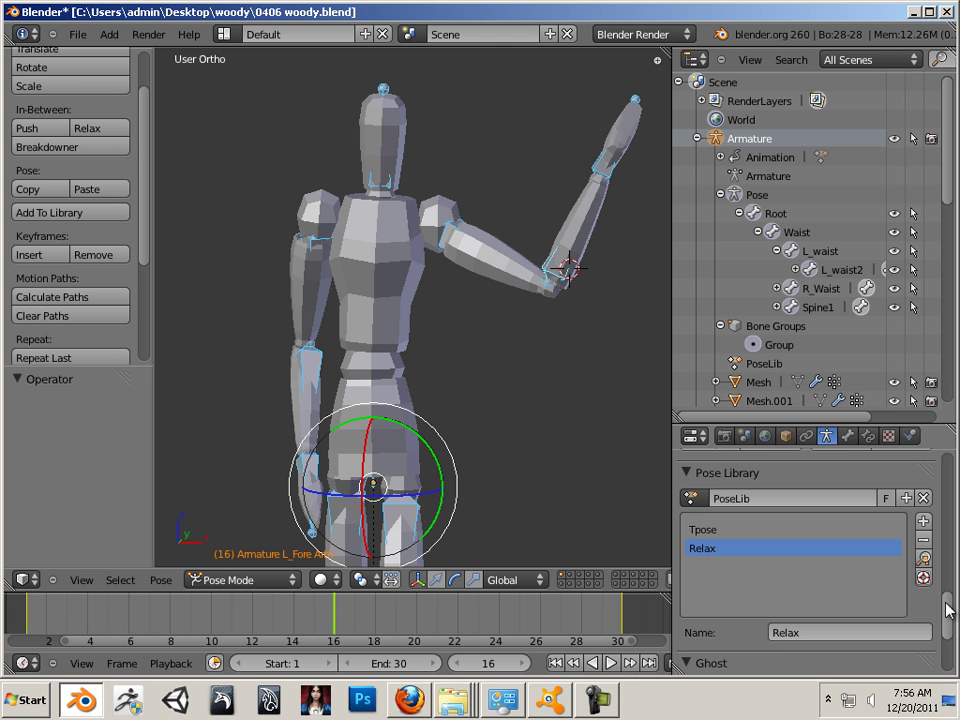
- Save the raised-arm pose to the pose library as a new pose named temp and apply it at frame 20
left_click(923, 531)
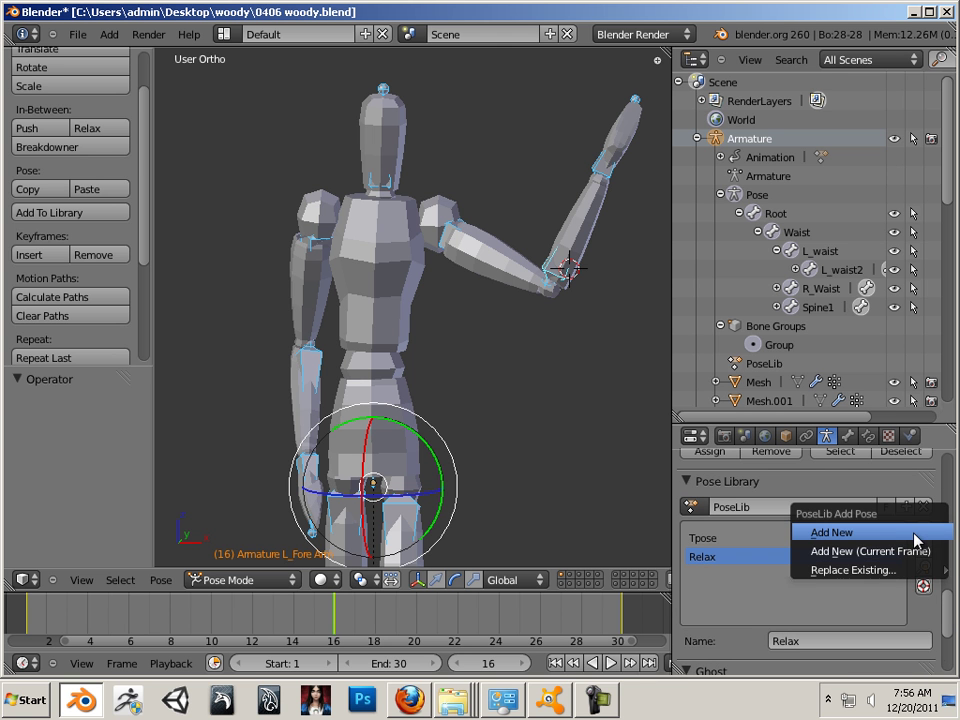
left_click(904, 537)
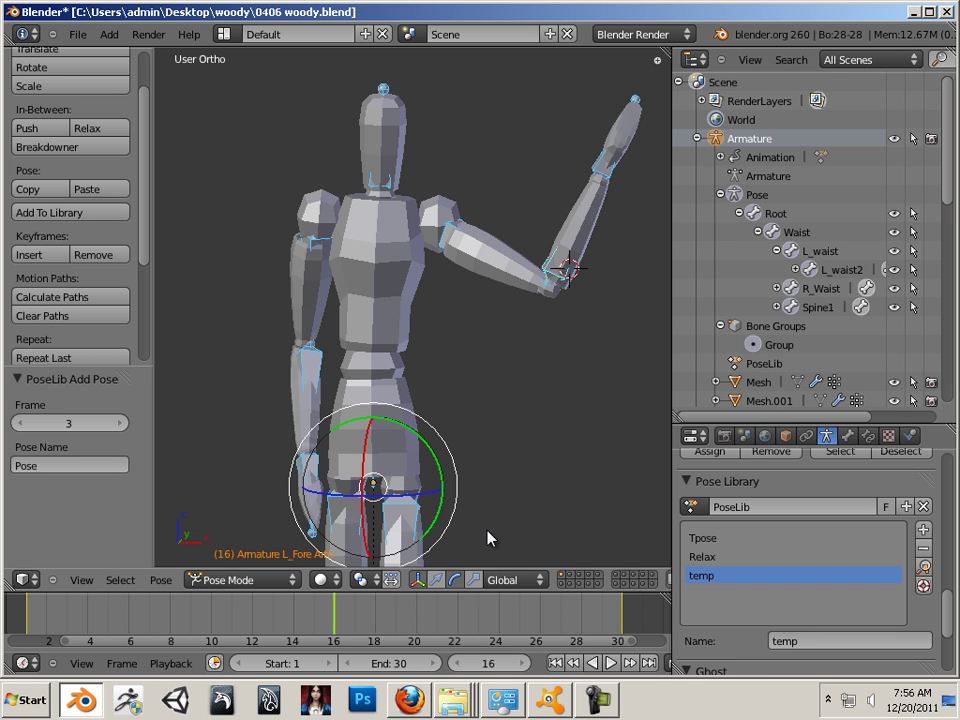
left_click_drag(392, 615, 422, 621)
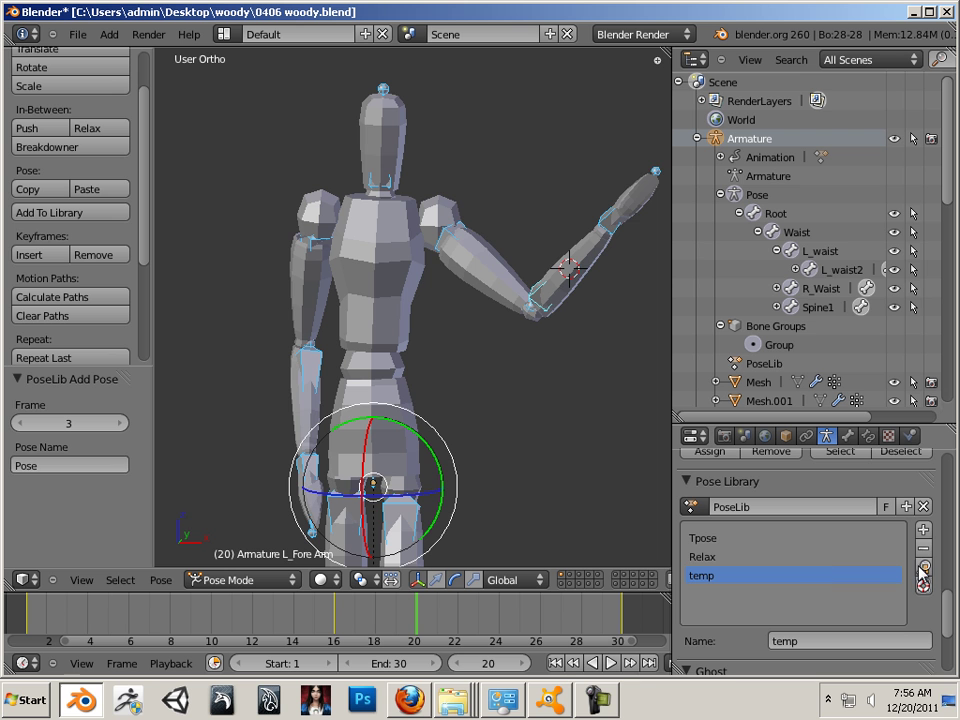
left_click(924, 568)
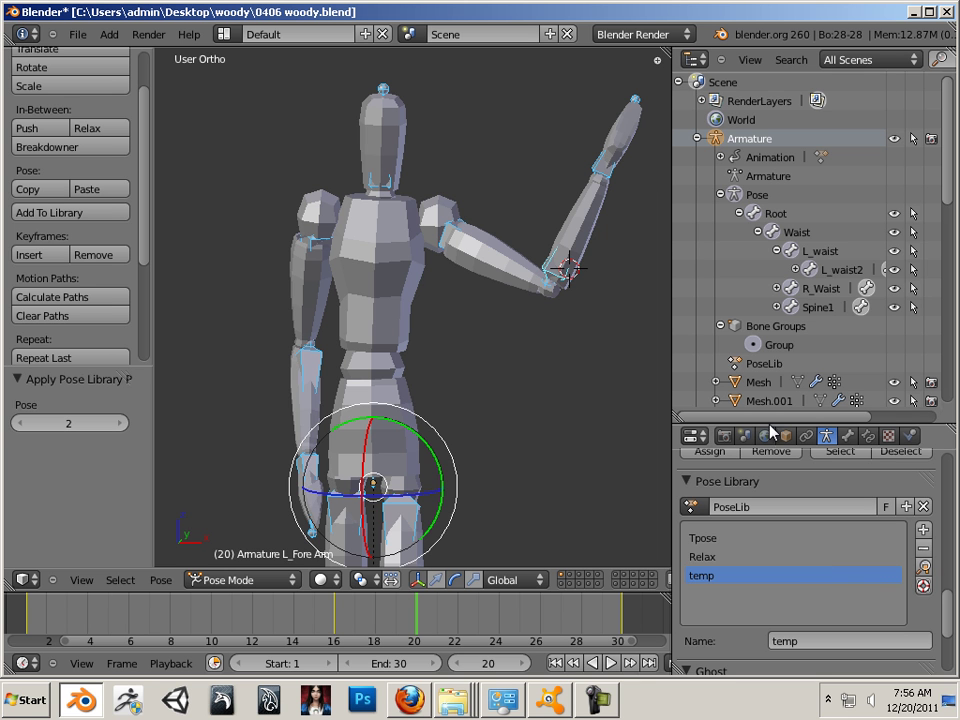
- Rotate the L_Fore Arm bone about -34.7° so the raised left forearm swings inward toward the head
right_click(588, 222)
key("r")
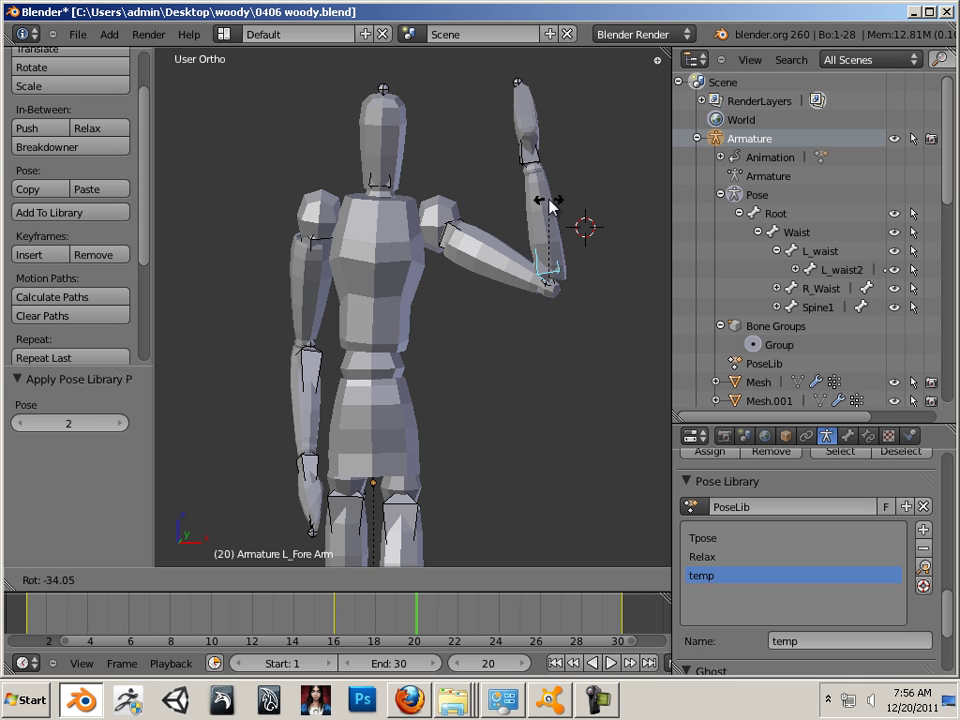
left_click(549, 204)
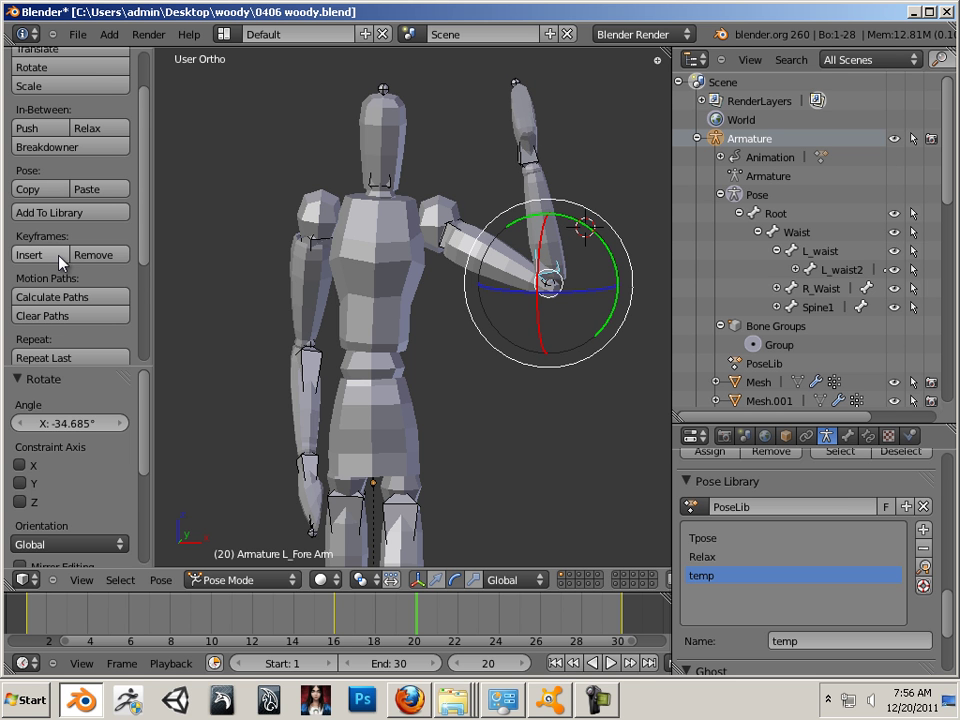
- Insert a Rotation keyframe for all bones at frame 20
key("a")
key("a")
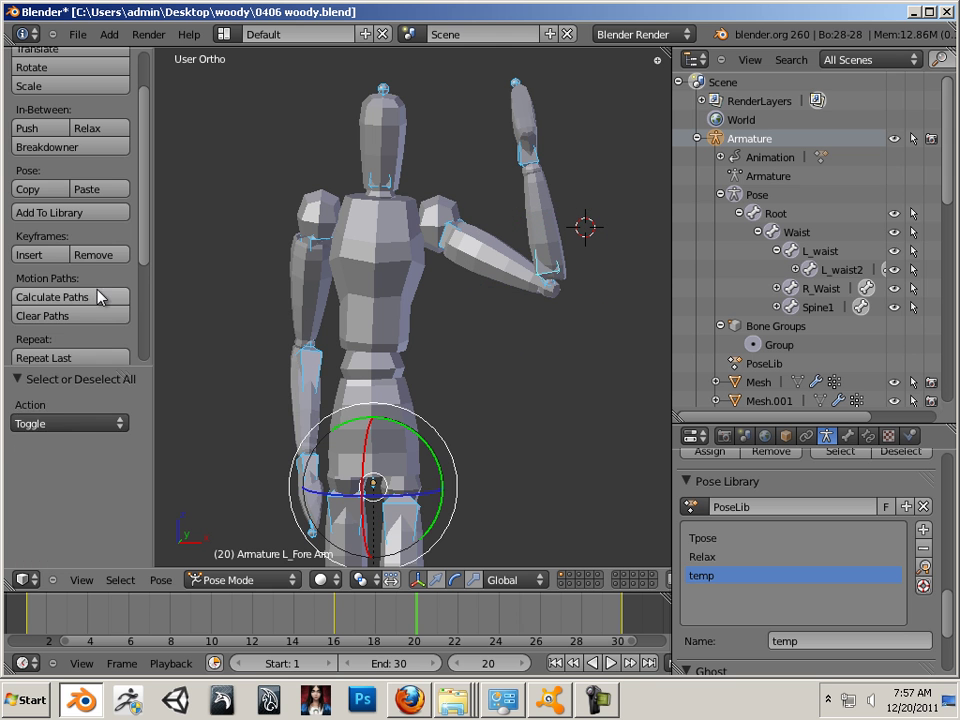
left_click(48, 260)
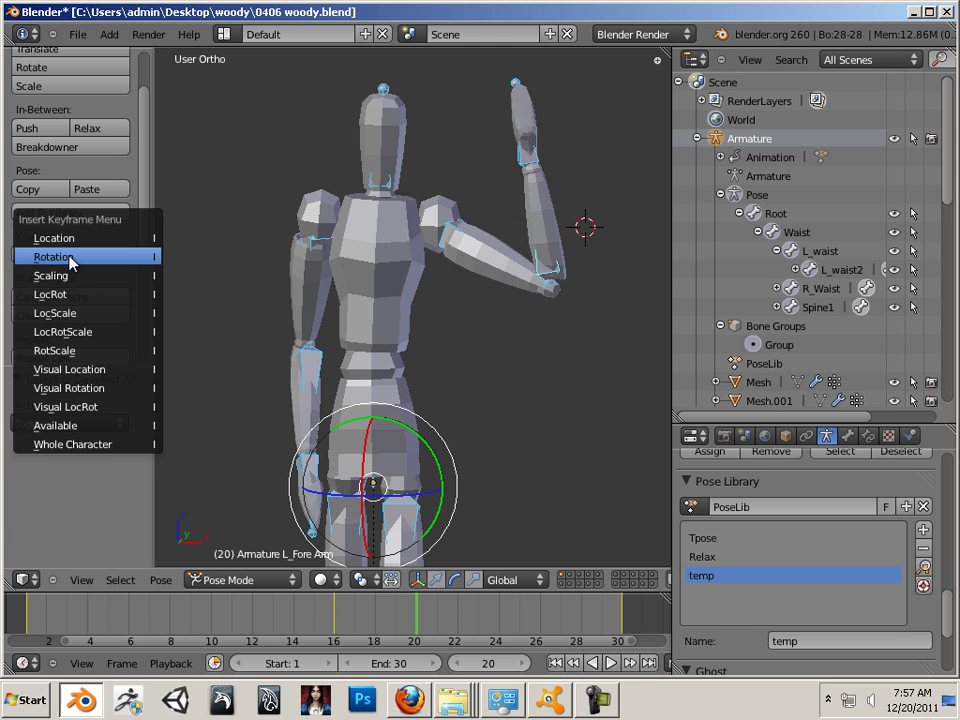
left_click(66, 258)
- Scrub the timeline to compare the arm poses, ending on frame 23, and apply the temp pose from the library
left_click_drag(381, 617, 472, 614)
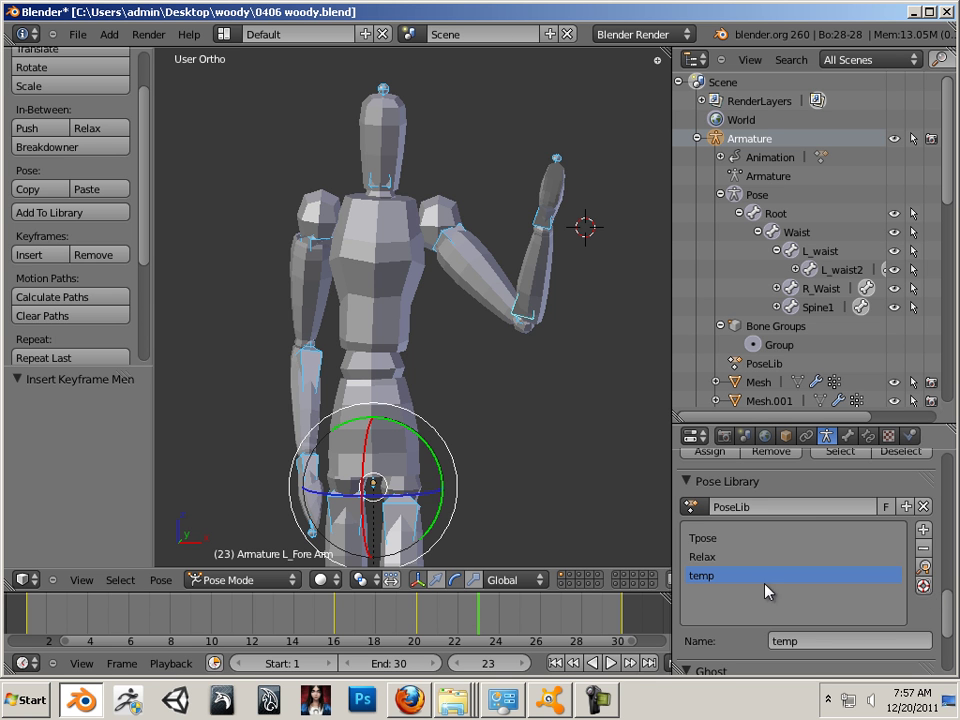
left_click(424, 622)
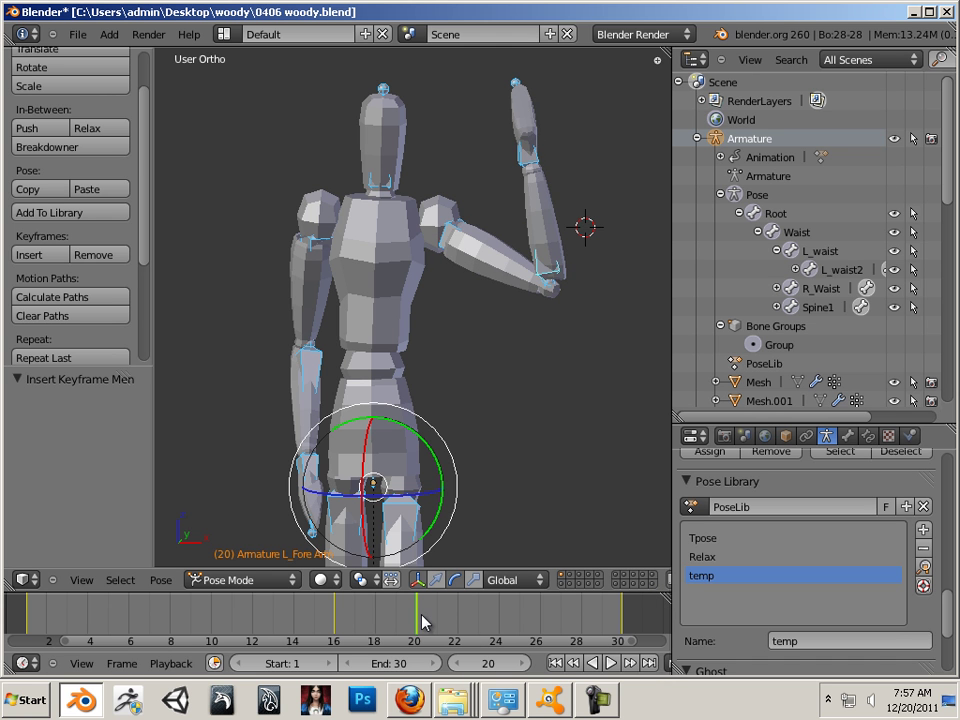
left_click(478, 622)
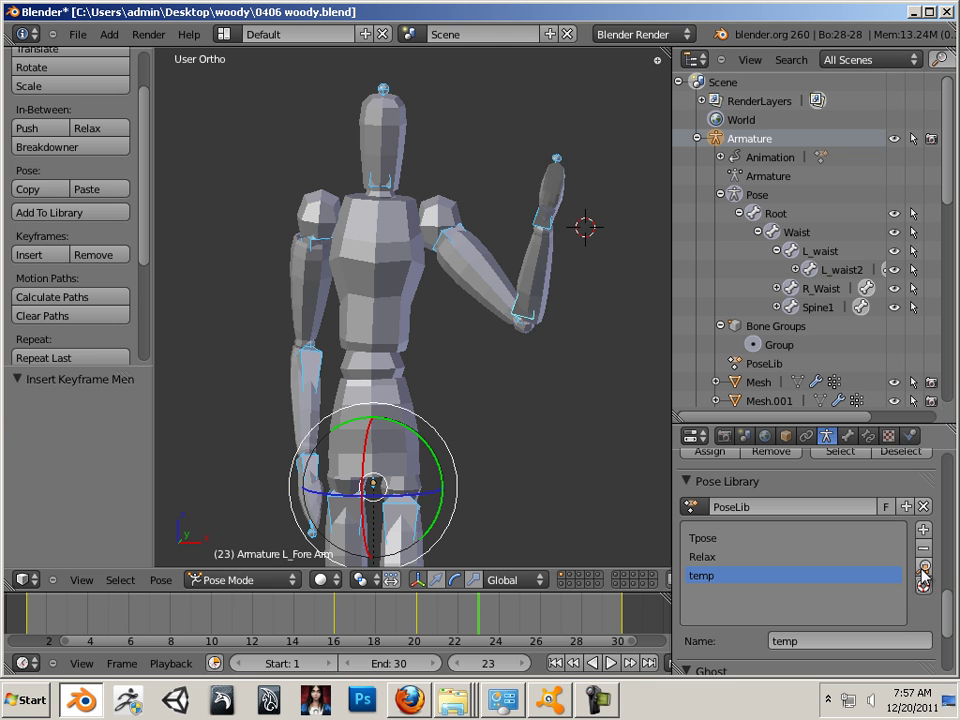
left_click(921, 572)
- Rotate the L_Fore Arm bone about 11.6° so the left forearm tilts outward away from the head
right_click(584, 228)
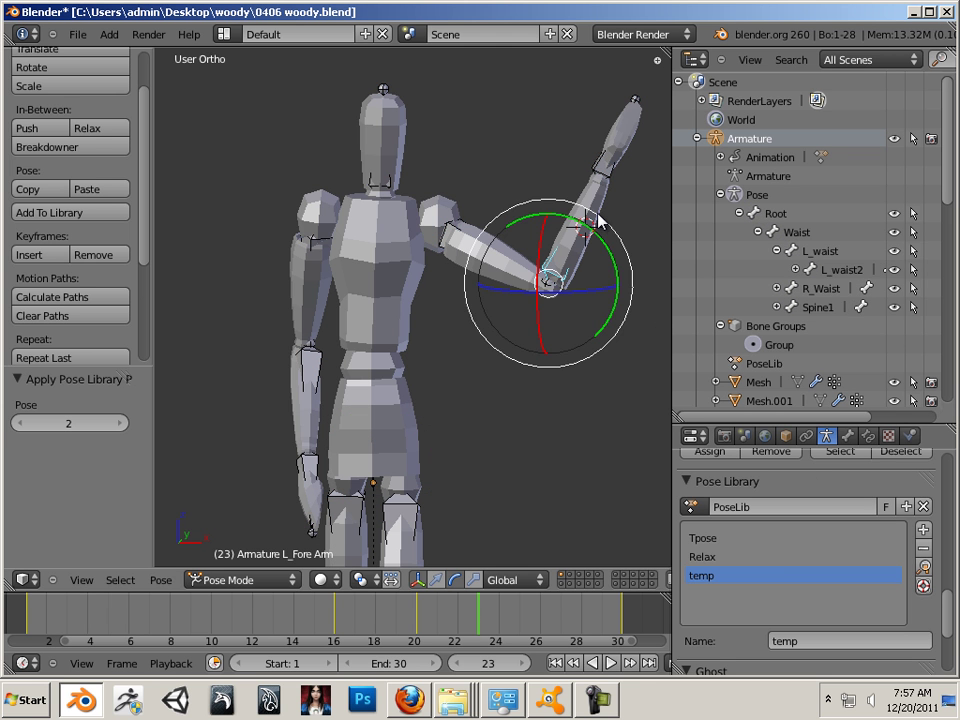
key("r")
left_click(606, 229)
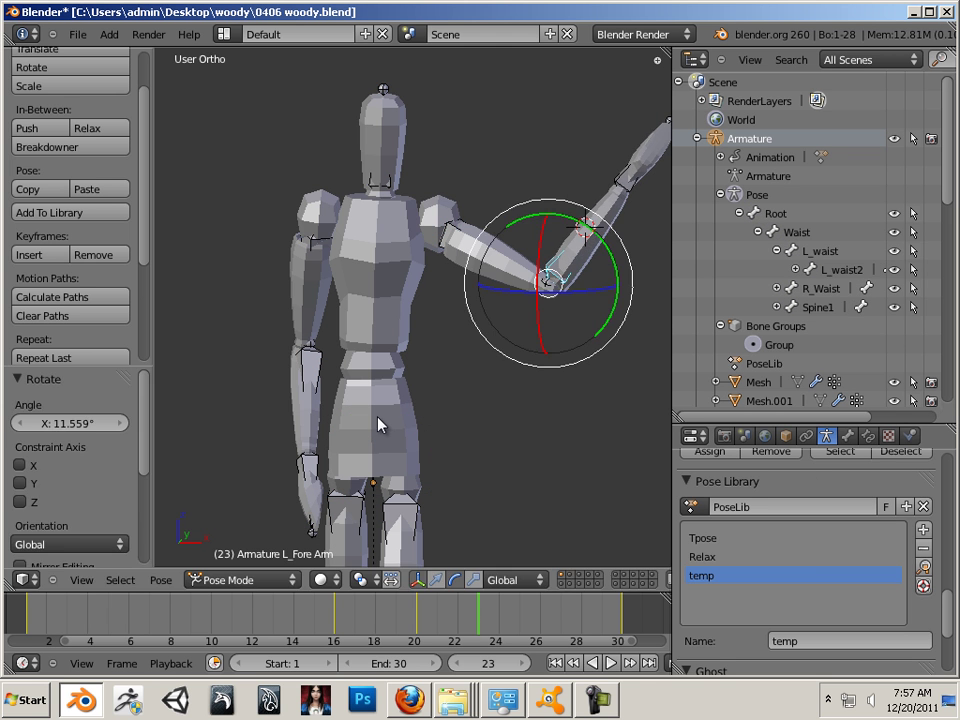
- Insert a Rotation keyframe for all bones at frame 23, and scrub the timeline to review the wave, ending on frame 20
key("a")
key("a")
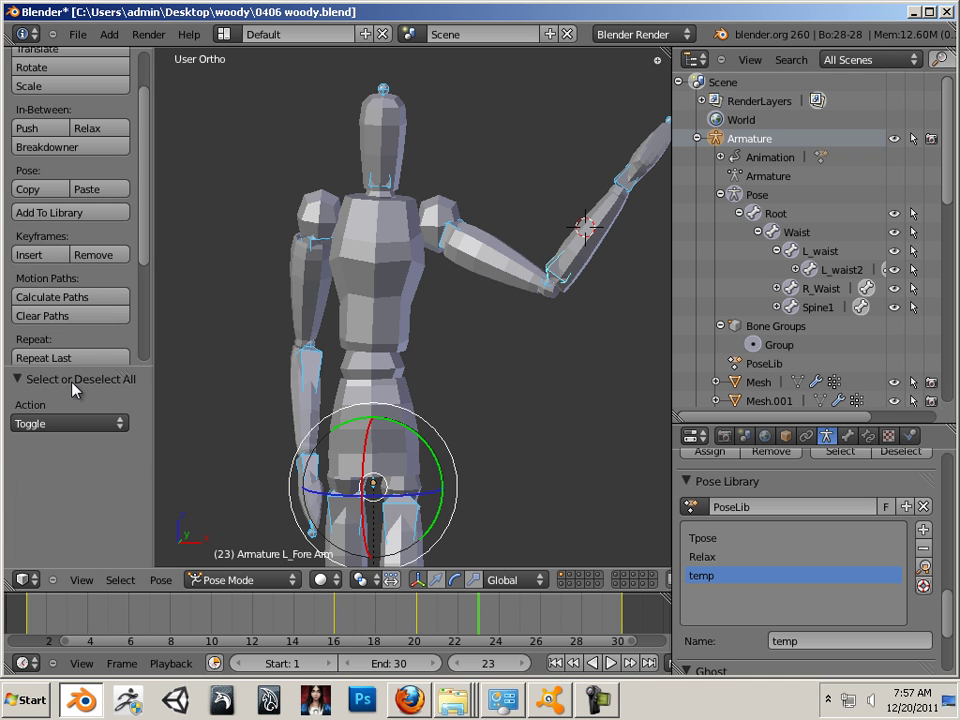
left_click(45, 255)
left_click(62, 256)
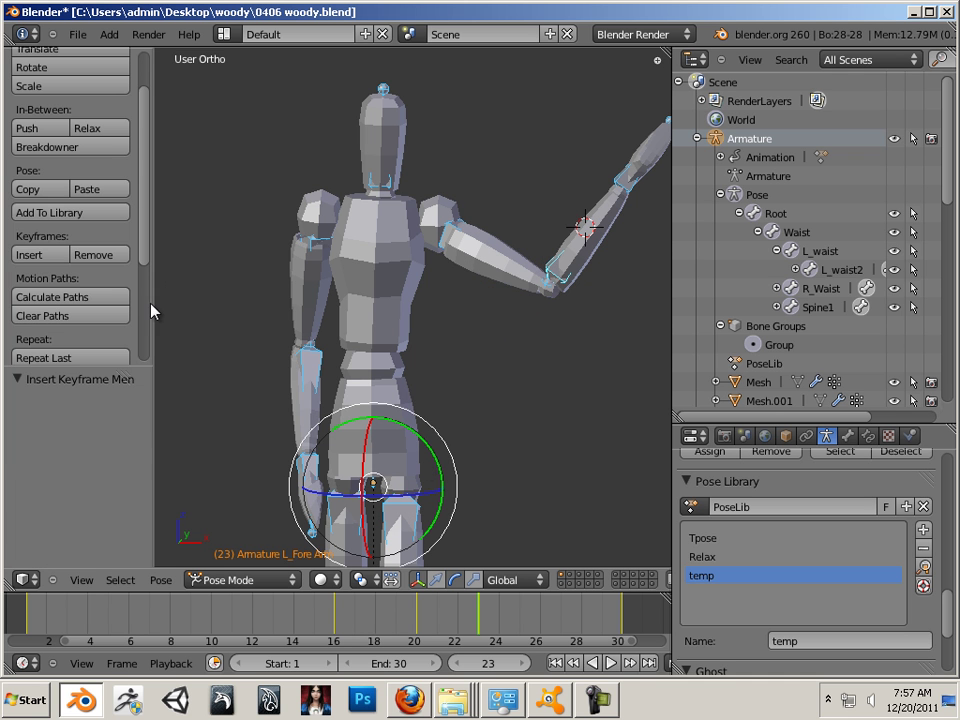
left_click_drag(349, 615, 418, 643)
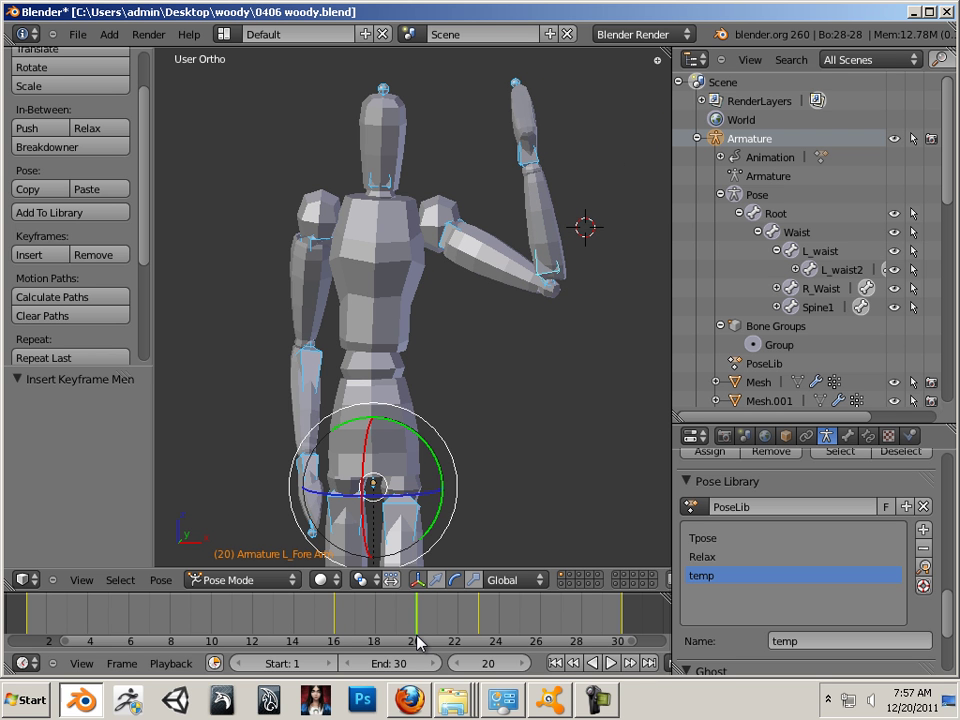
left_click(376, 288)
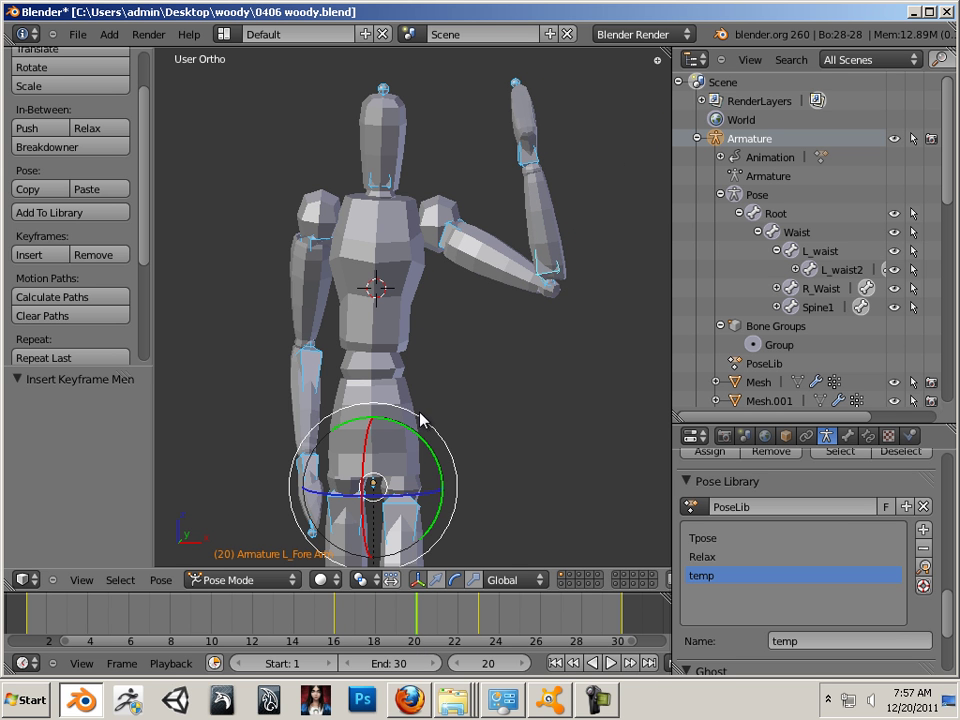
key("r")
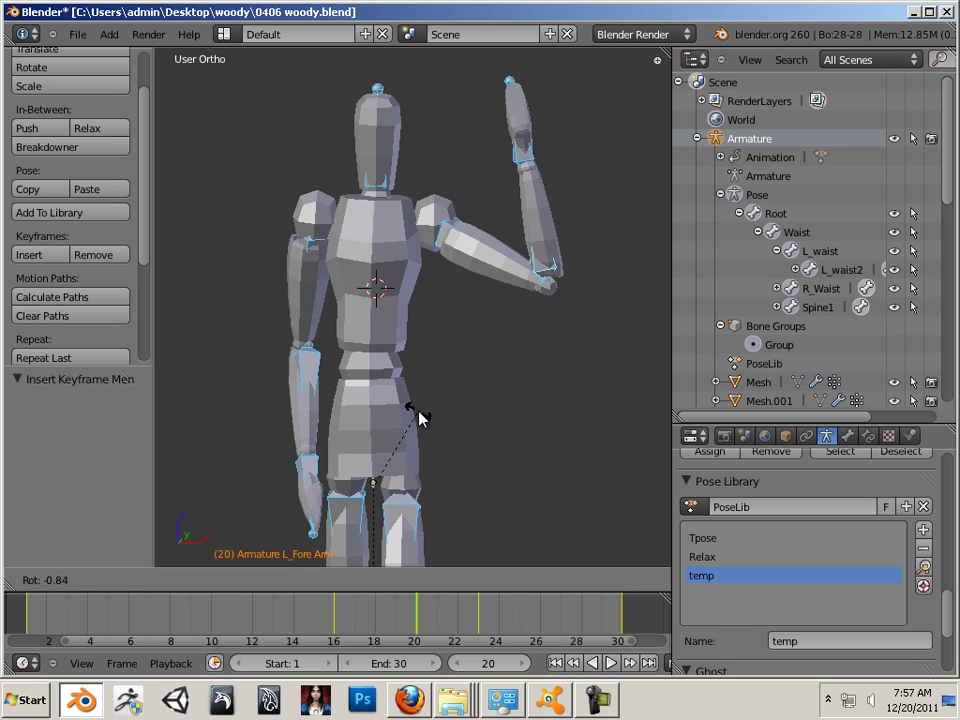
left_click(420, 418)
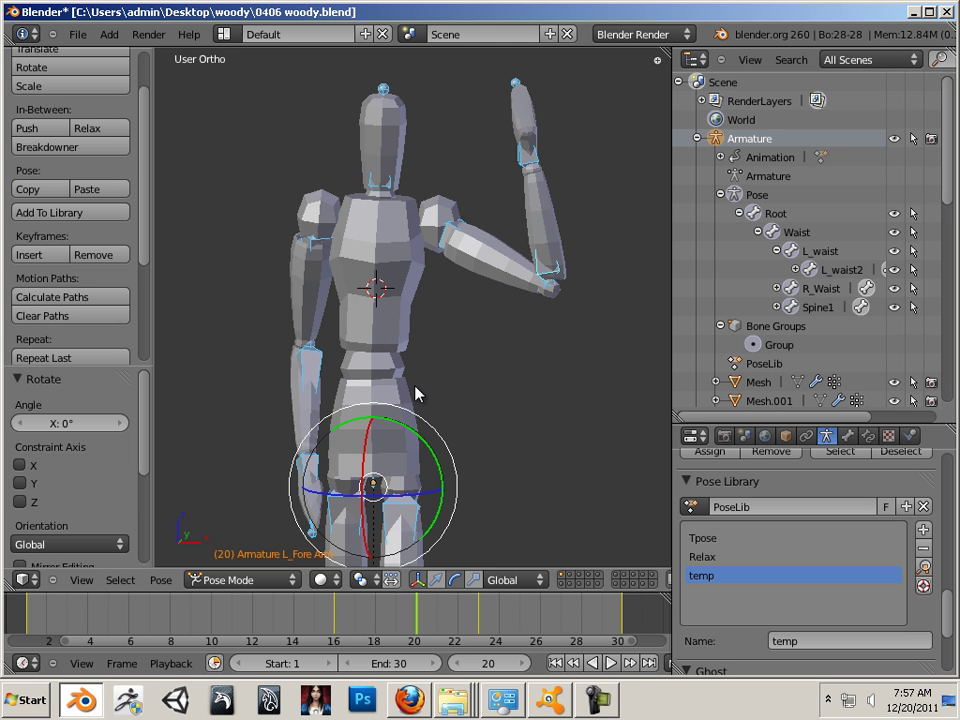
- Rotate the Spine2 bone about -1.4° so the upper body leans slightly away from the raised arm
left_click(379, 243)
right_click(378, 272)
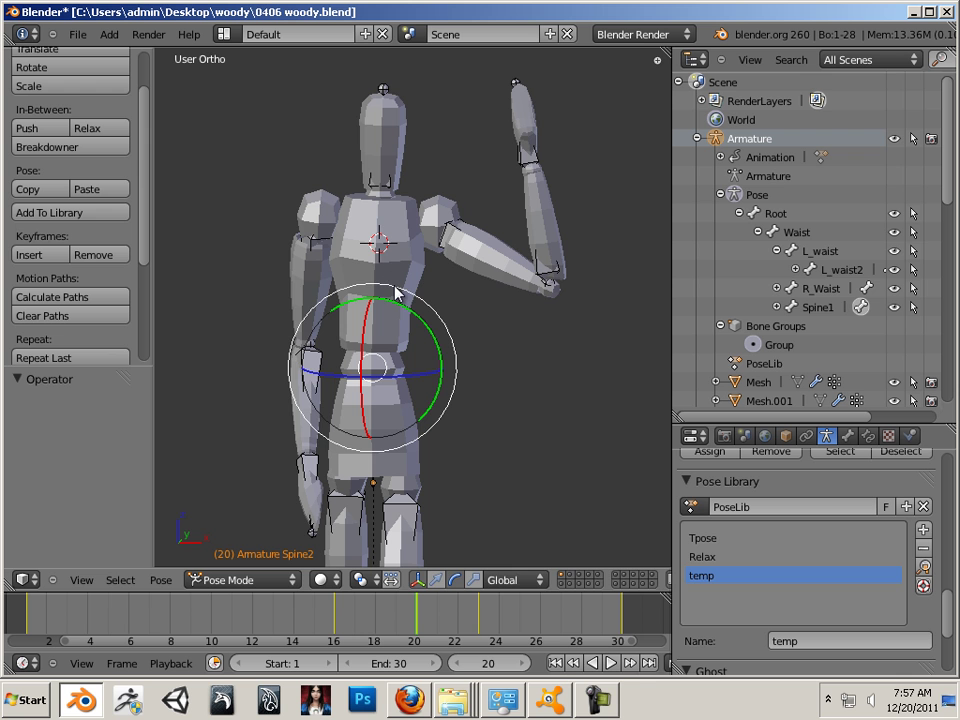
key("r")
left_click(394, 292)
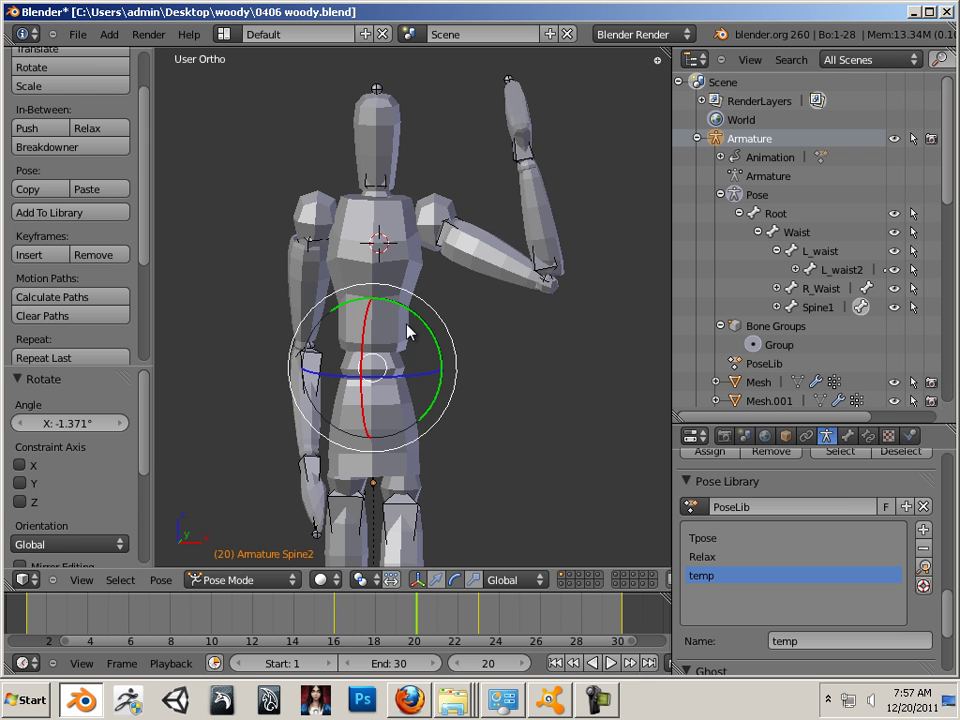
- Insert a Rotation keyframe for all bones at frame 20 to store the torso lean, and scrub the timeline to preview it
scroll(88, 296, "down", 5)
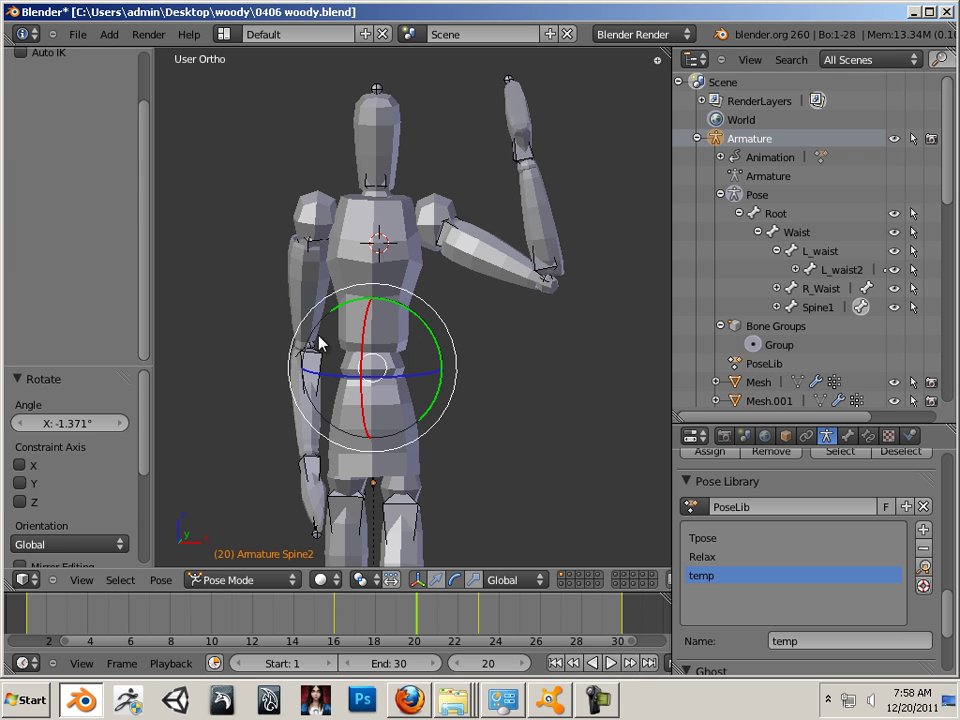
key("a")
left_click_drag(145, 288, 128, 152)
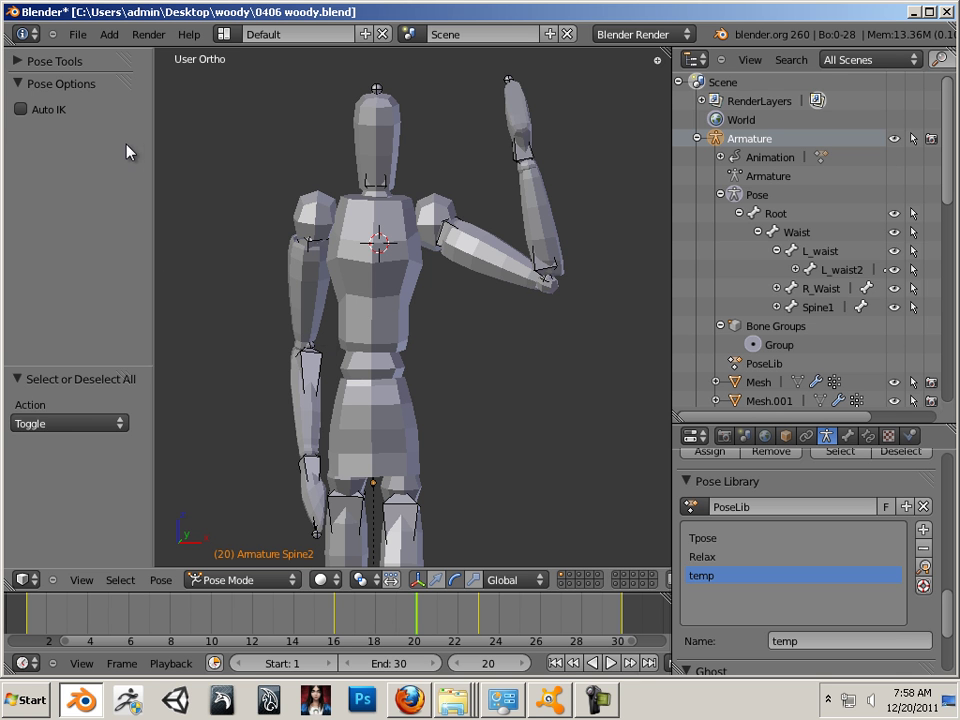
key("a")
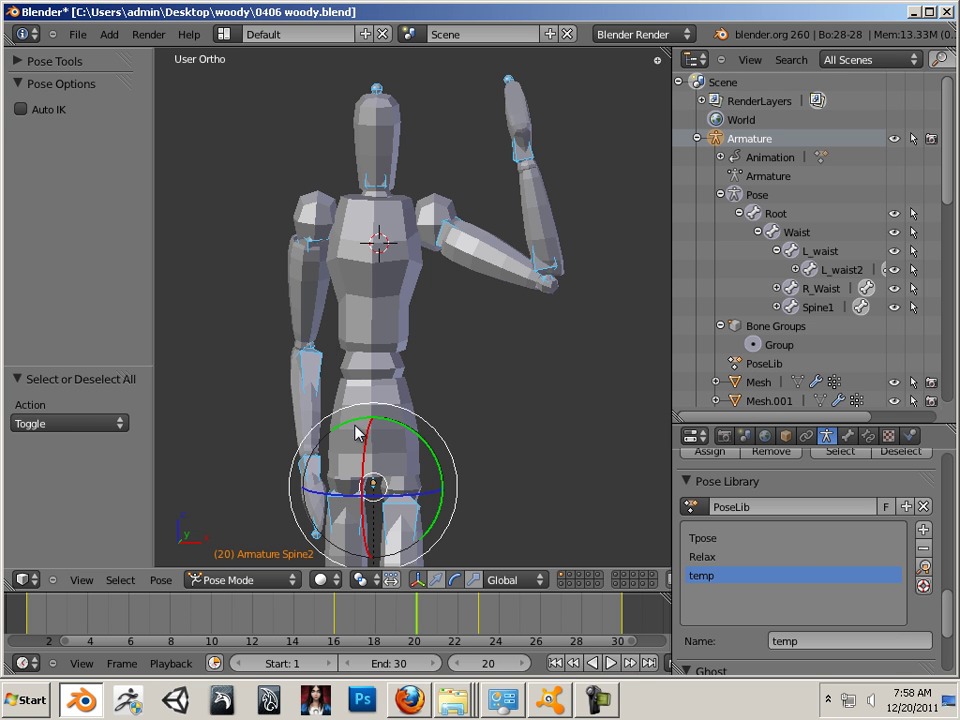
left_click(19, 61)
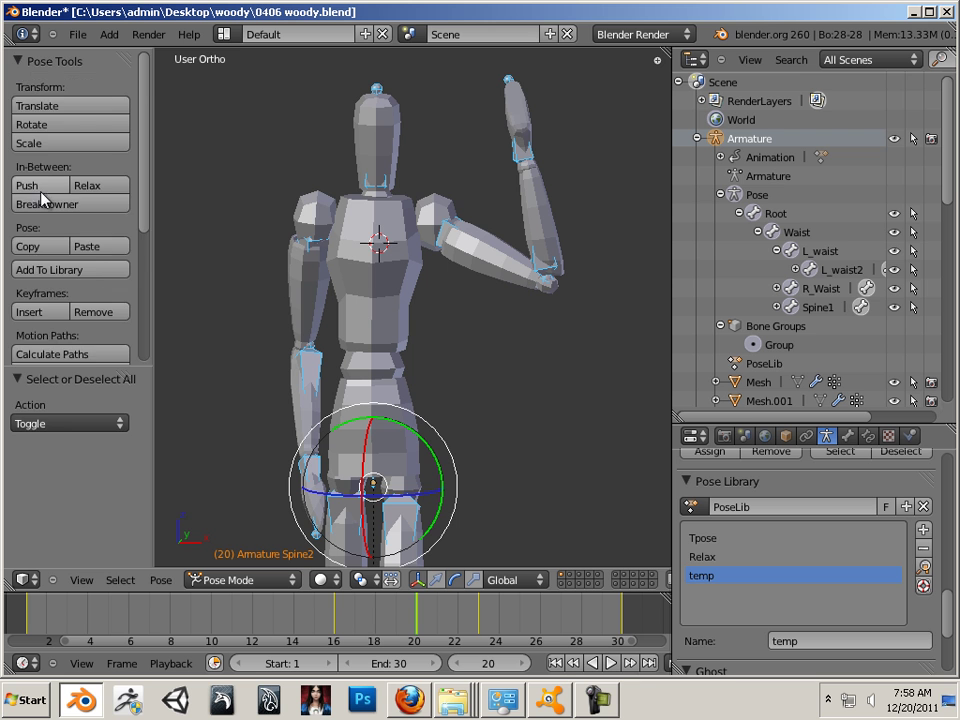
scroll(30, 200, "down", 3)
left_click(30, 237)
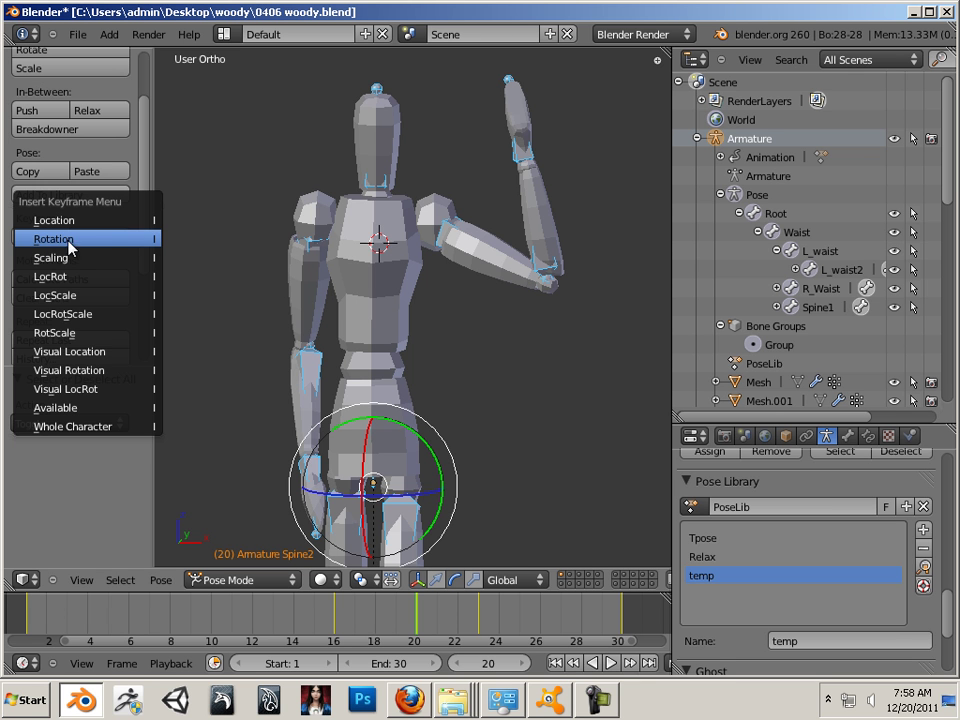
left_click(140, 240)
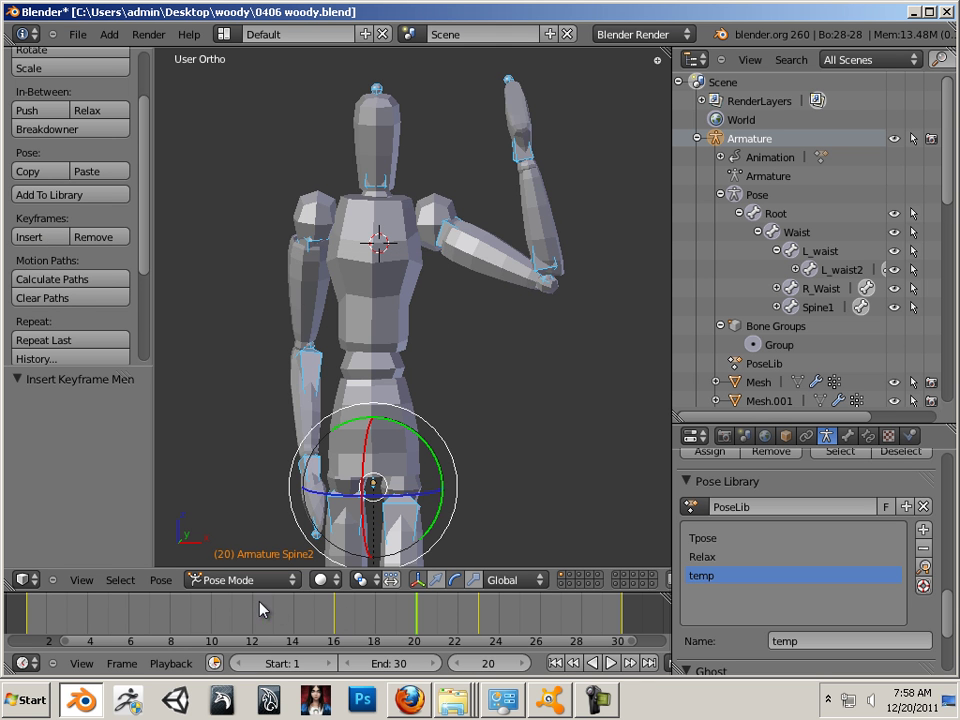
left_click_drag(260, 609, 89, 625)
left_click_drag(65, 570, 414, 628)
- Rotate the Neck bone about -3.8° so the head tilts away from the raised arm at frame 20
right_click(384, 148)
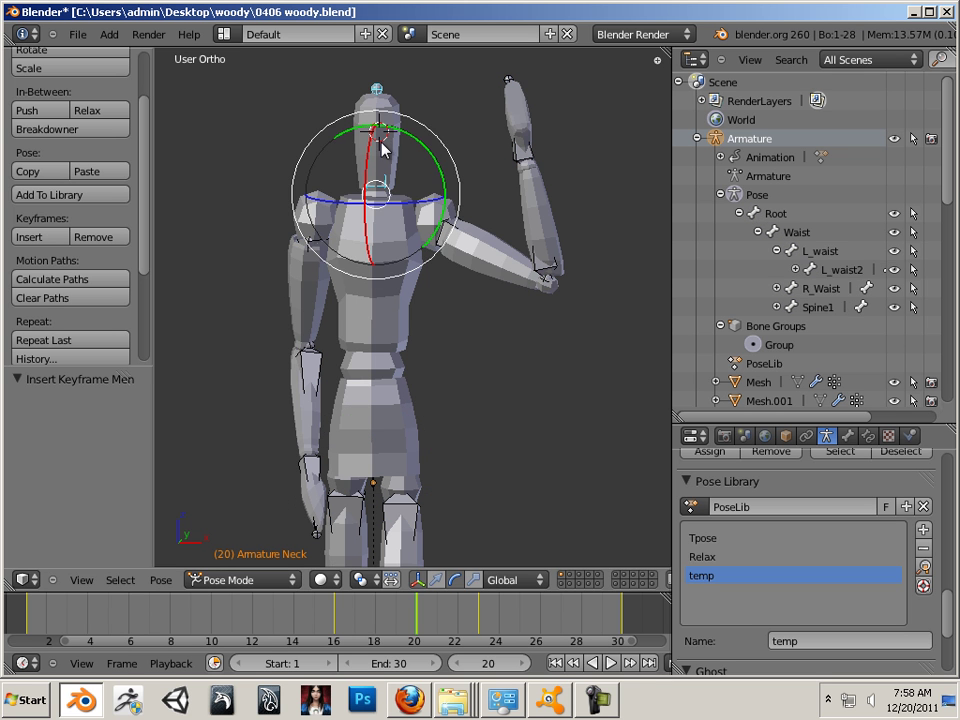
key("r")
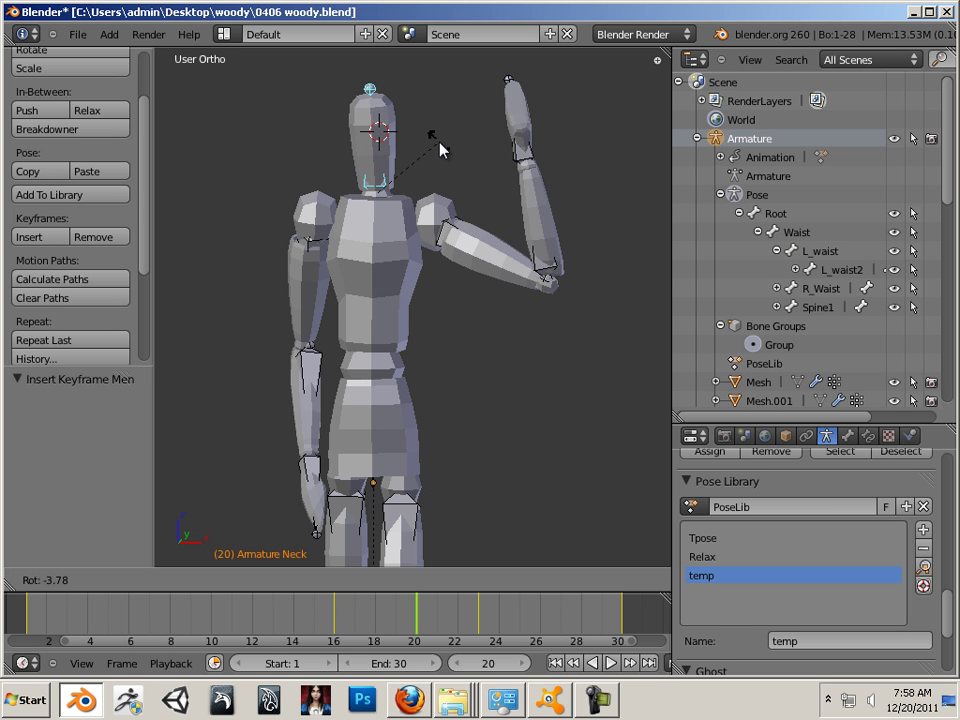
left_click(437, 141)
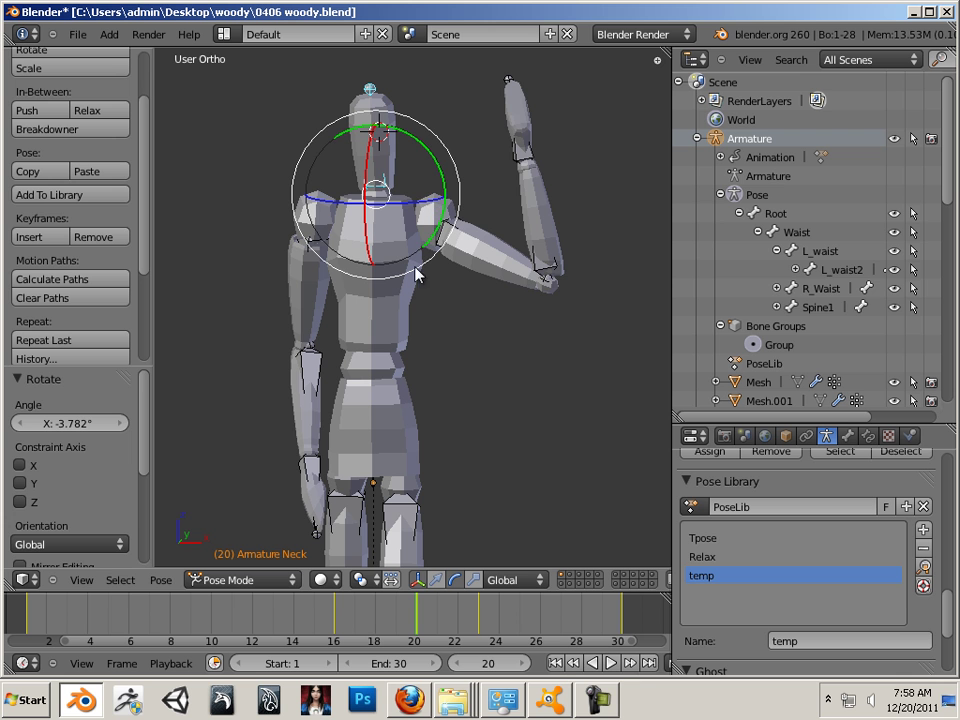
- Insert a Rotation keyframe for all bones at frame 20 with the tilted head, and scrub the timeline to preview the motion
key("a")
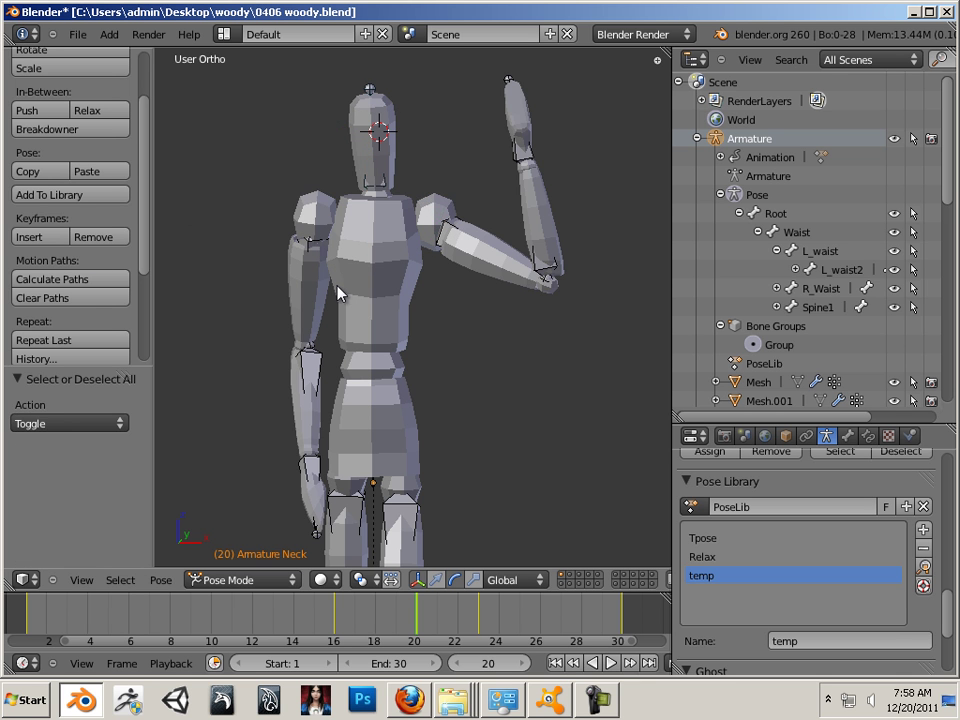
key("a")
left_click(41, 237)
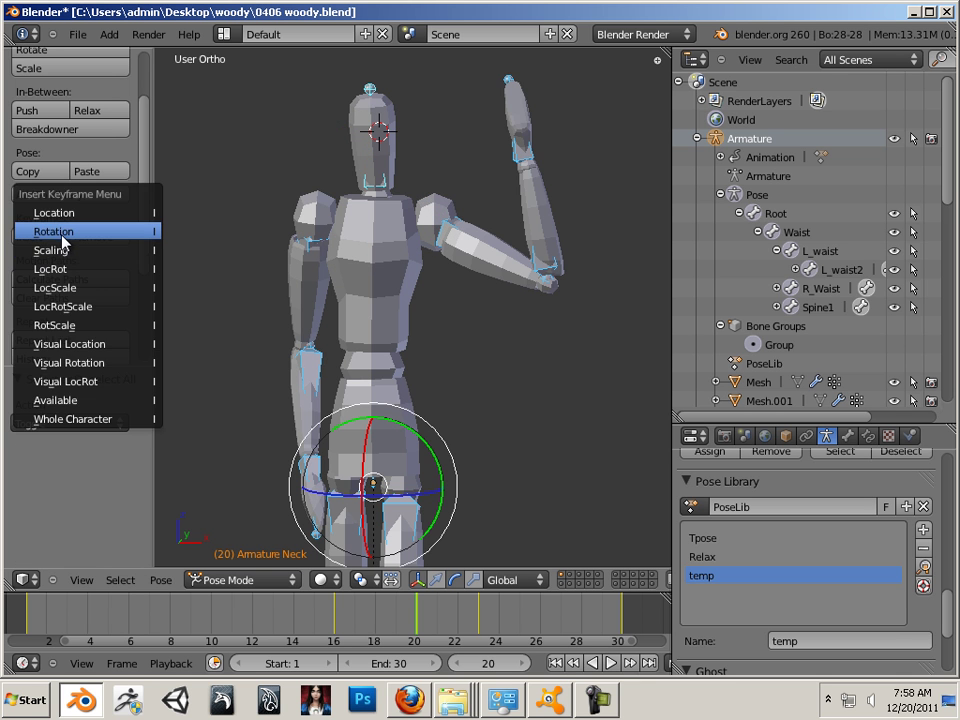
left_click(74, 235)
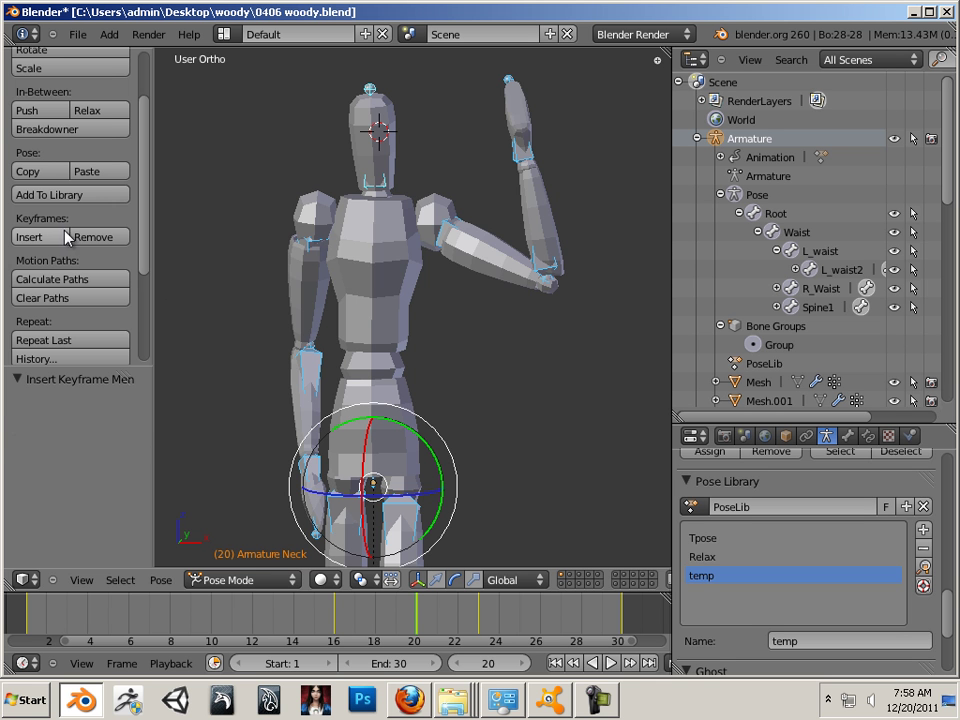
left_click_drag(242, 611, 416, 619)
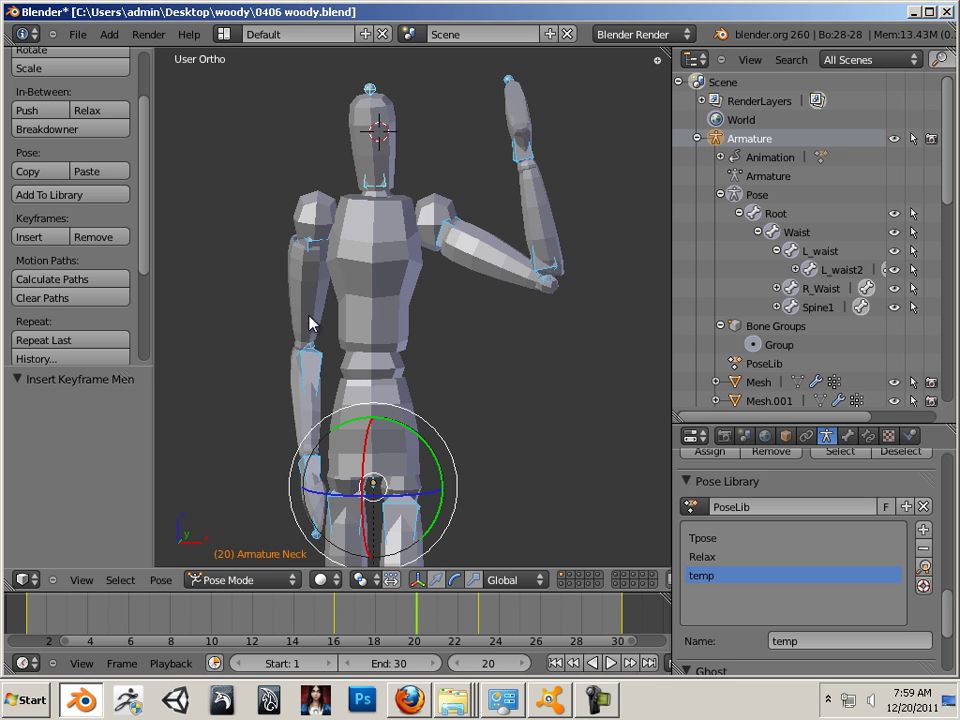
- Rotate the right upper arm bone about -0.7° at frame 20 for a slight shift of the hanging arm
right_click(313, 288)
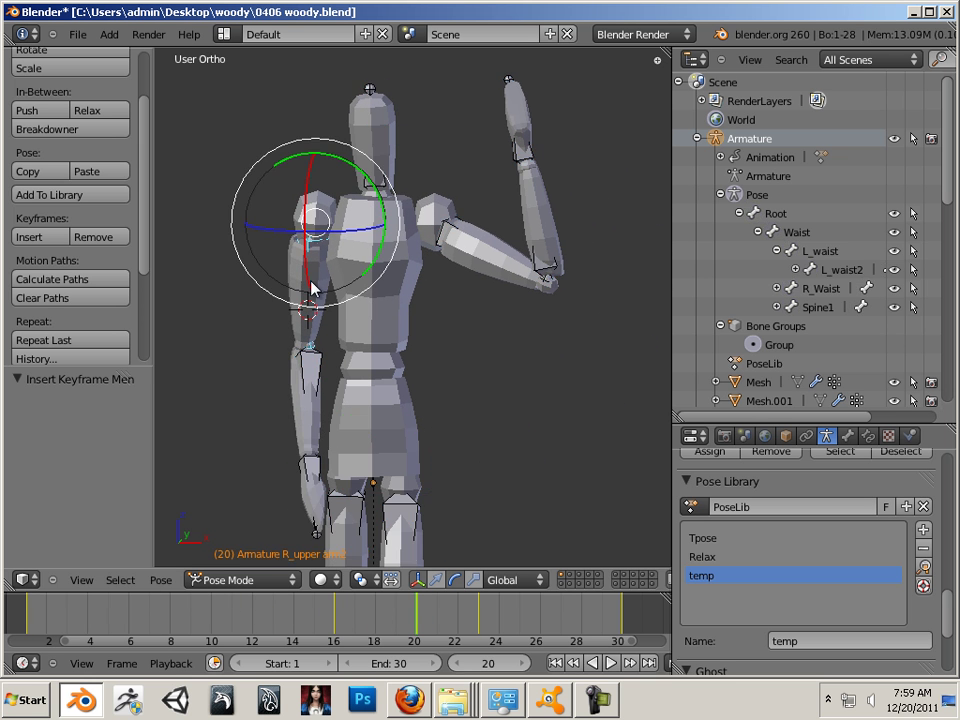
key("r")
left_click(233, 222)
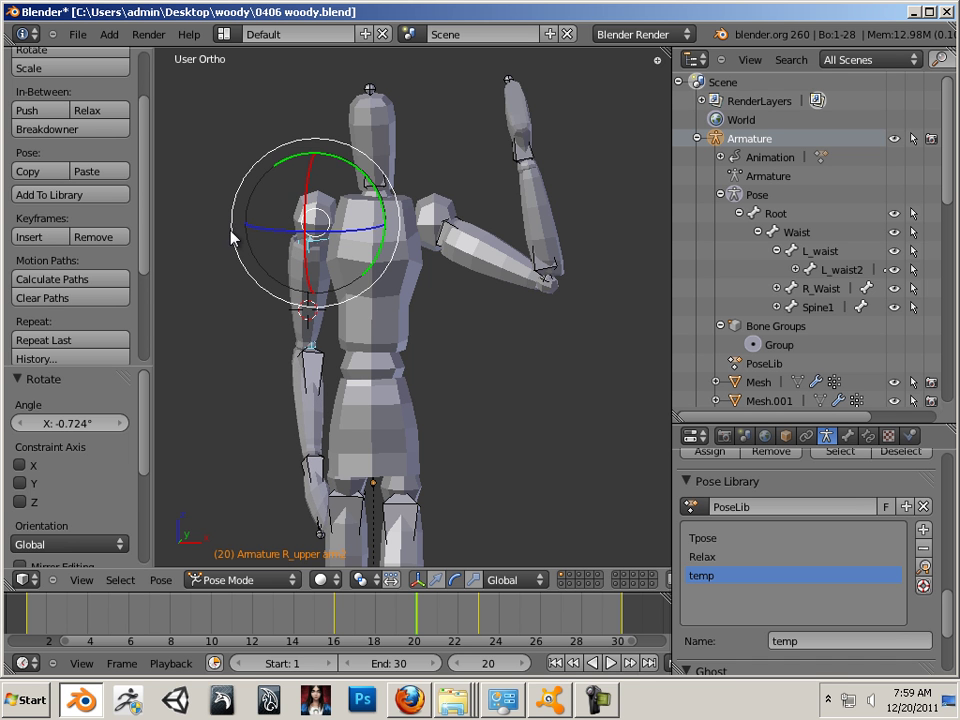
- Insert a Rotation keyframe for all bones at frame 20 with the shifted right arm, and scrub the timeline to frame 30
key("a")
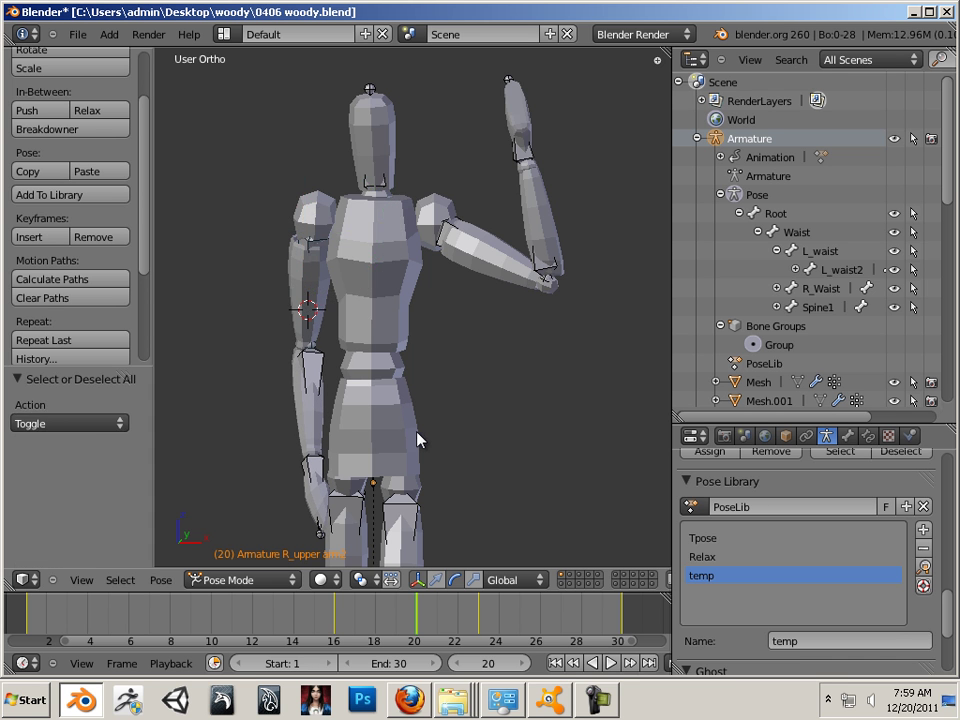
key("a")
left_click(30, 238)
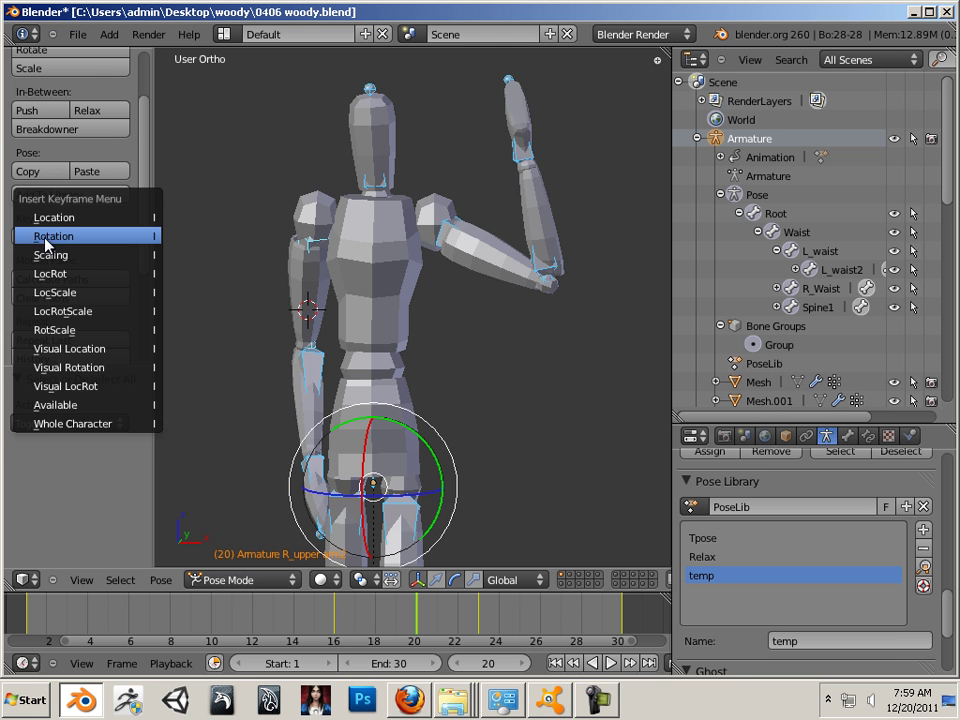
left_click(45, 240)
left_click_drag(308, 595, 624, 597)
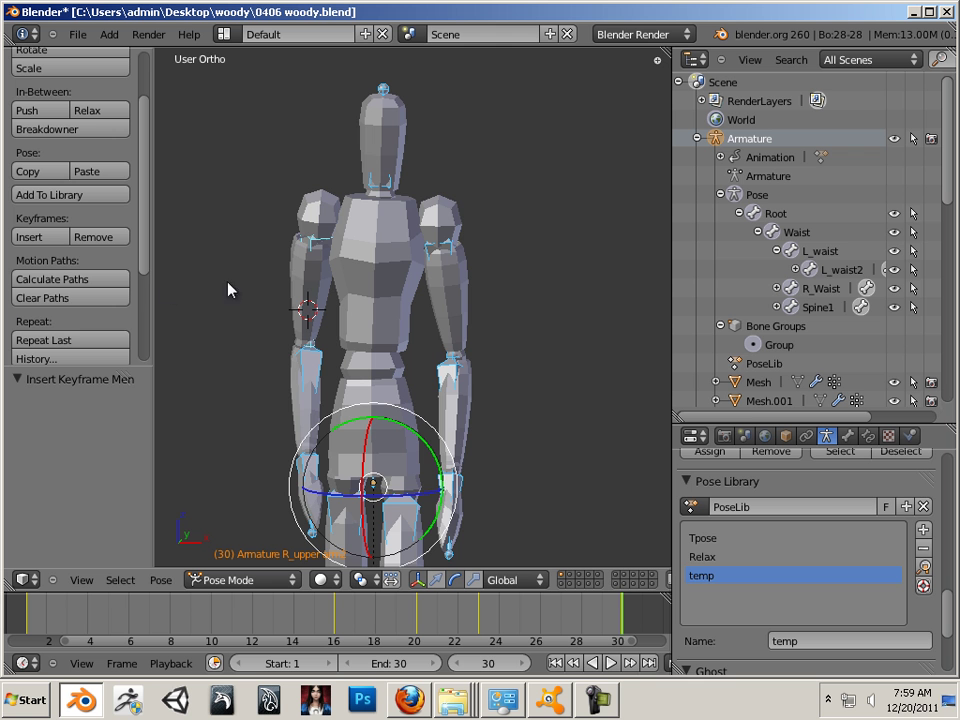
- Preview the wave animation on more of the figure by scrubbing the timeline through to frame 30
middle_click_drag(548, 478, 302, 415)
scroll(236, 403, "down", 2)
key("r")
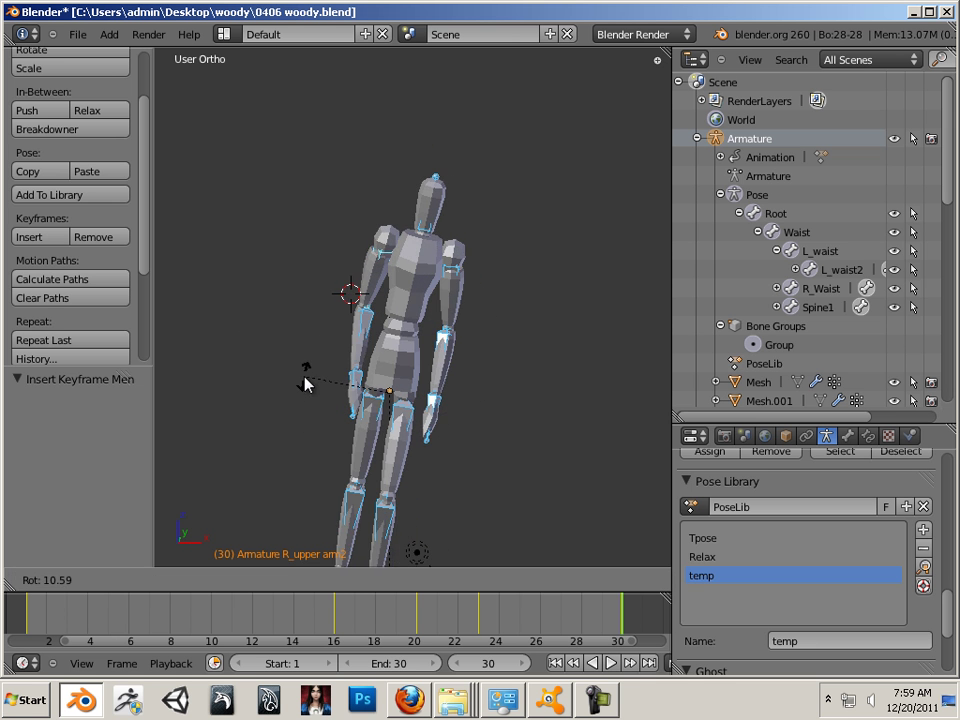
right_click(309, 394)
left_click(261, 417)
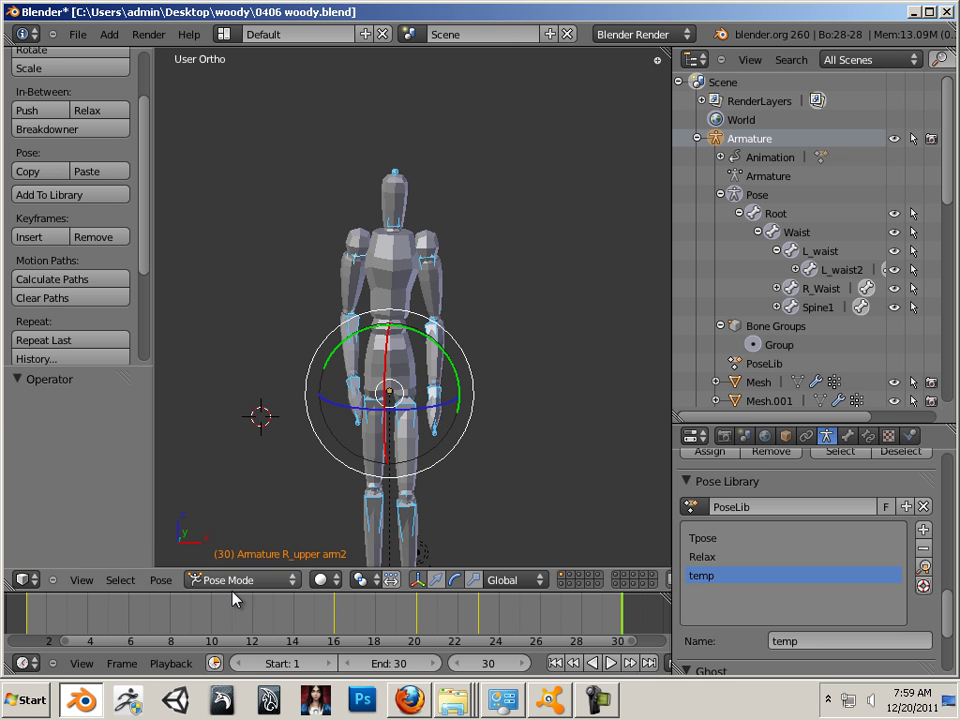
left_click_drag(231, 602, 618, 660)
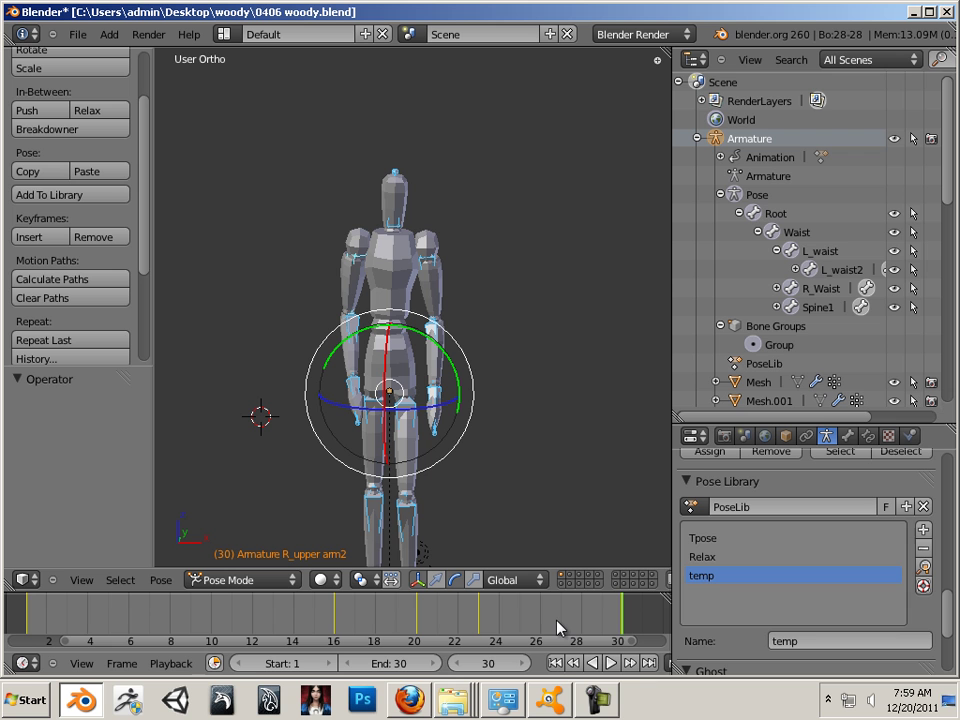